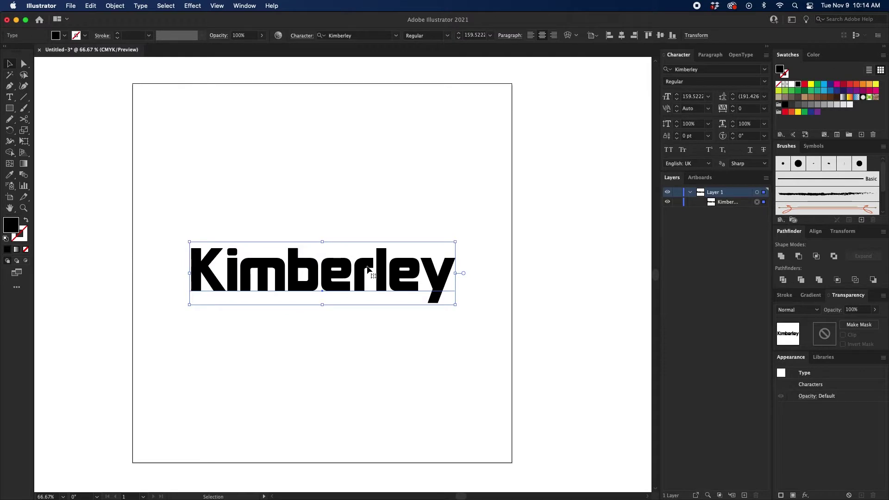
Step: Replace the word in the text object with METAL
{"action": "double_click", "coordinate": [368, 269]}
{"action": "key", "text": "super+a"}
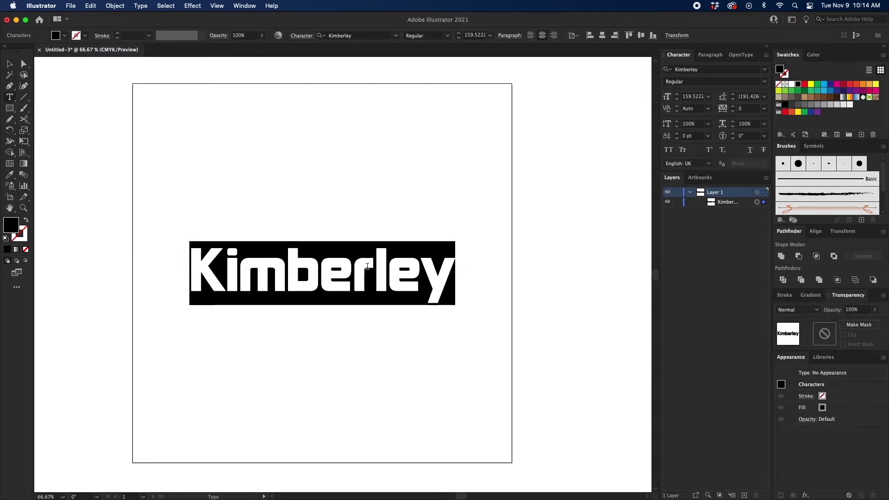
{"action": "type", "text": "METAL"}
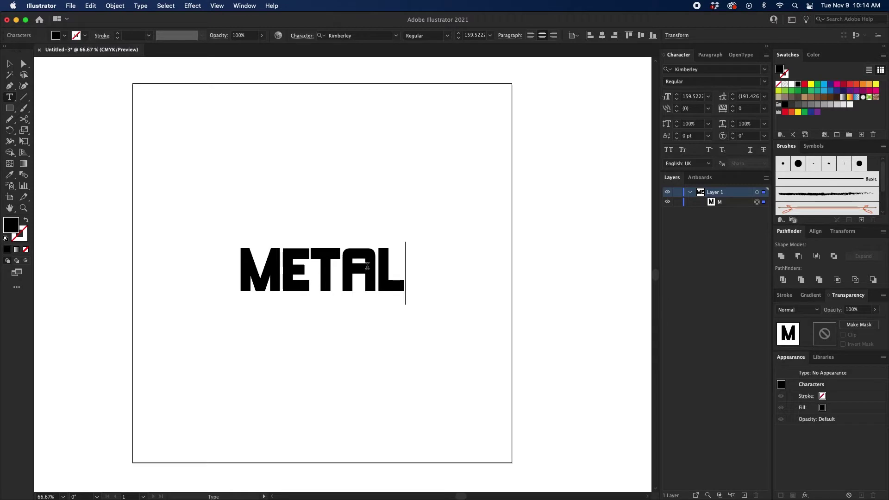
{"action": "left_click", "coordinate": [9, 64]}
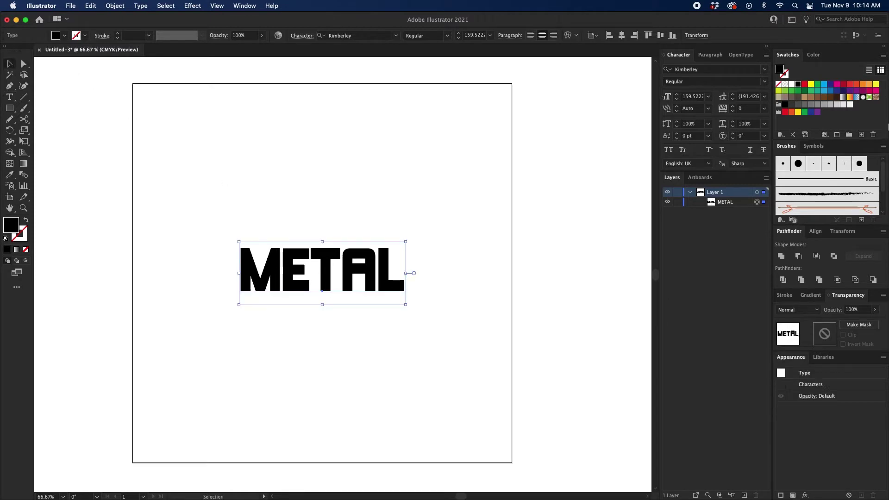
Step: Set the tracking of the METAL text to 40
{"action": "left_click", "coordinate": [733, 107]}
{"action": "left_click", "coordinate": [732, 107]}
{"action": "left_click", "coordinate": [733, 106]}
{"action": "left_click", "coordinate": [732, 107]}
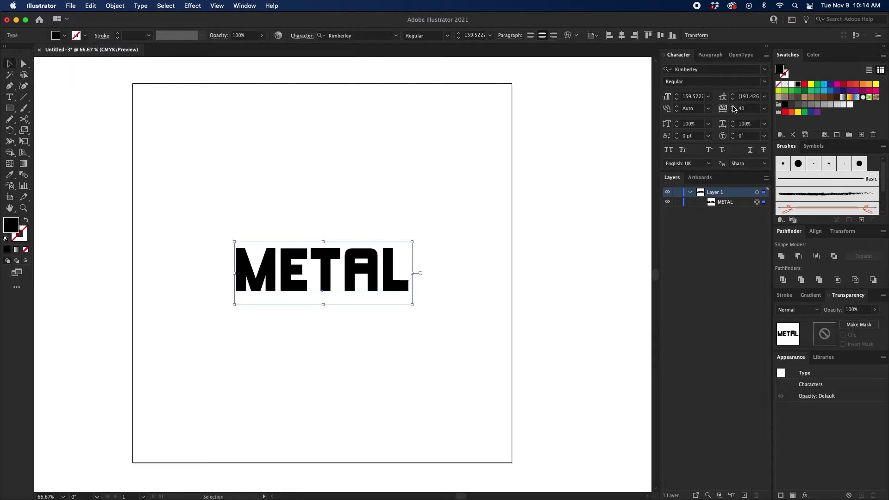
Step: Convert the METAL text to outlines and enlarge it proportionally to nearly fill the artboard width
{"action": "right_click", "coordinate": [352, 267]}
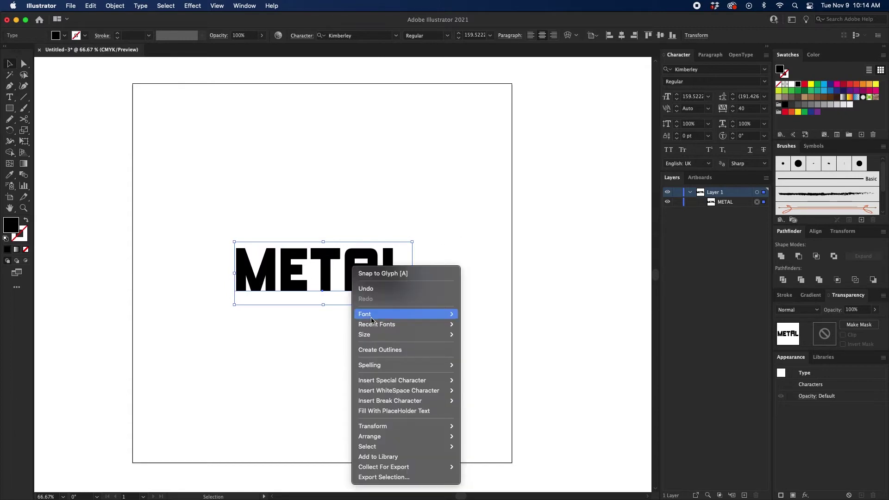
{"action": "left_click", "coordinate": [375, 351]}
{"action": "left_click_drag", "start_coordinate": [411, 269], "coordinate": [472, 270]}
{"action": "left_click", "coordinate": [490, 266]}
Step: Select only the letters A and L and nudge them slightly left to tighten the gap after the T
{"action": "key", "text": "a"}
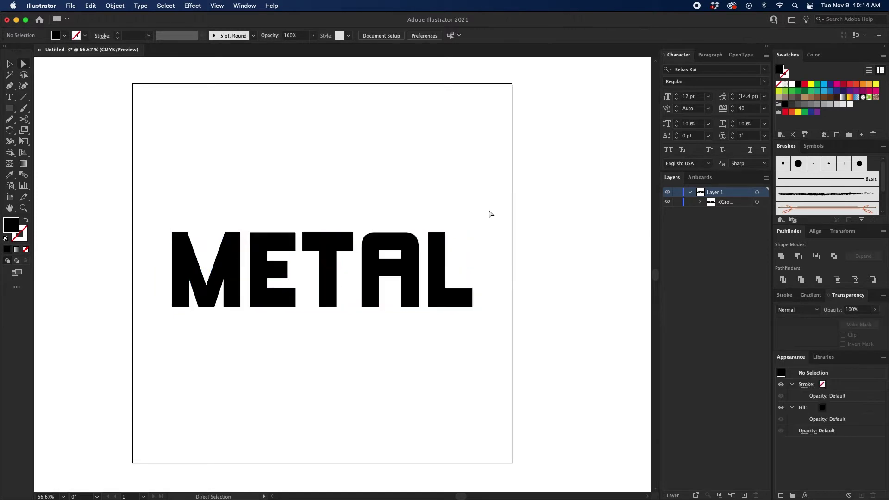
{"action": "left_click_drag", "start_coordinate": [490, 199], "coordinate": [358, 337]}
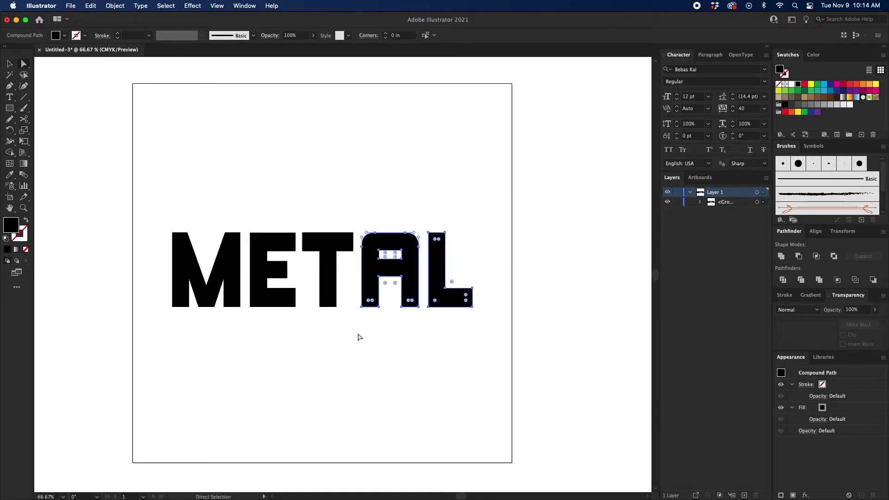
{"action": "key", "text": "Left"}
{"action": "key", "text": "Left"}
{"action": "key", "text": "Left"}
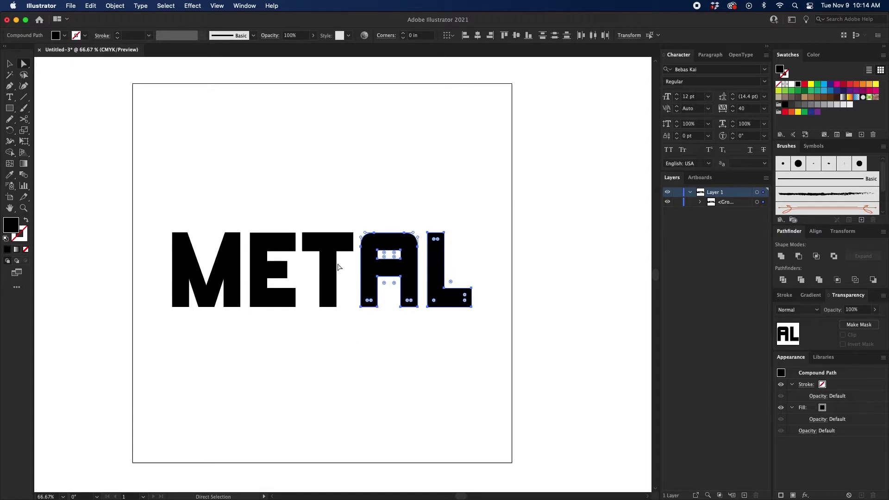
{"action": "left_click", "coordinate": [138, 80]}
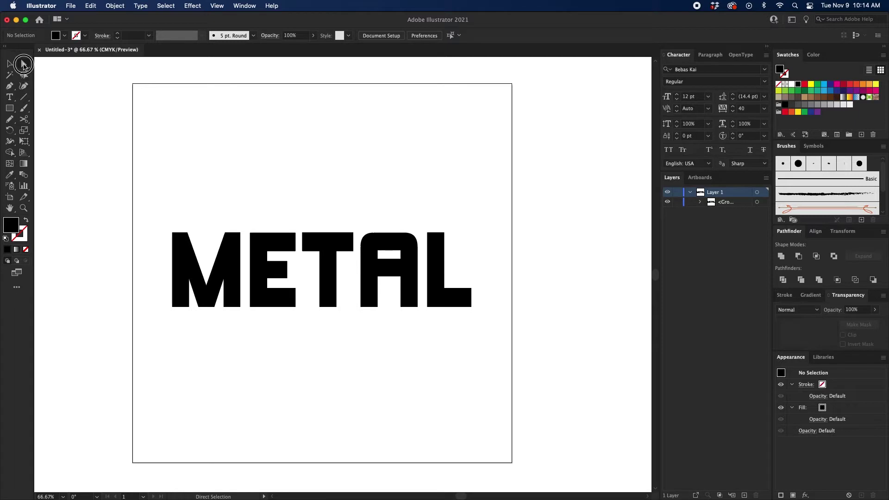
{"action": "left_click_drag", "start_coordinate": [486, 201], "coordinate": [357, 330]}
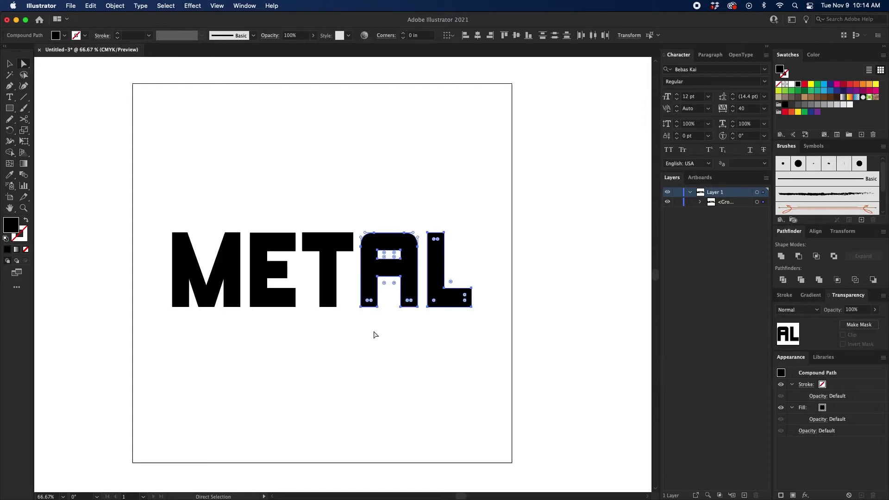
{"action": "left_click", "coordinate": [377, 327]}
Step: Apply an Arch warp to the METAL group with a 10% horizontal bend and 0% vertical distortion
{"action": "key", "text": "v"}
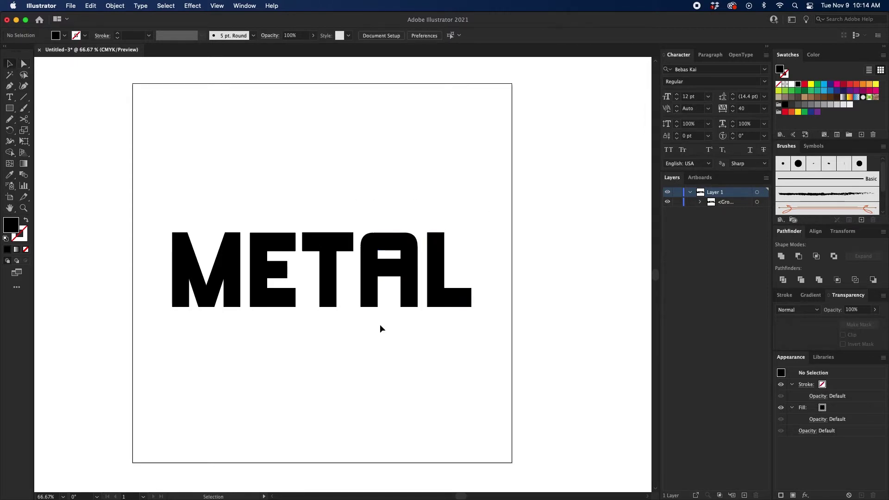
{"action": "left_click", "coordinate": [413, 267]}
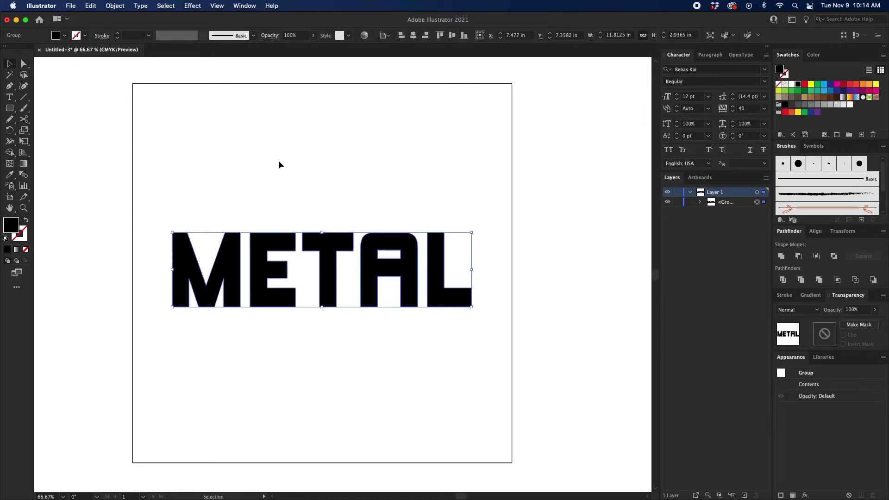
{"action": "left_click", "coordinate": [199, 6]}
{"action": "mouse_move", "coordinate": [220, 164]}
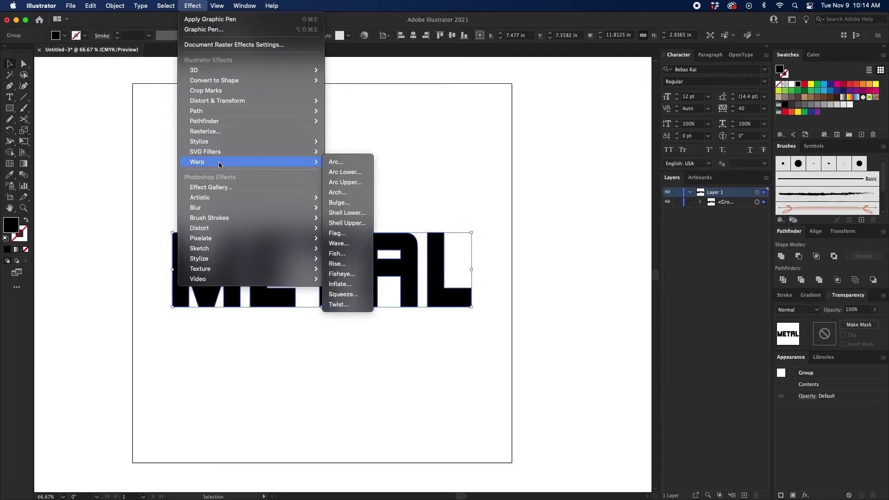
{"action": "left_click", "coordinate": [337, 192]}
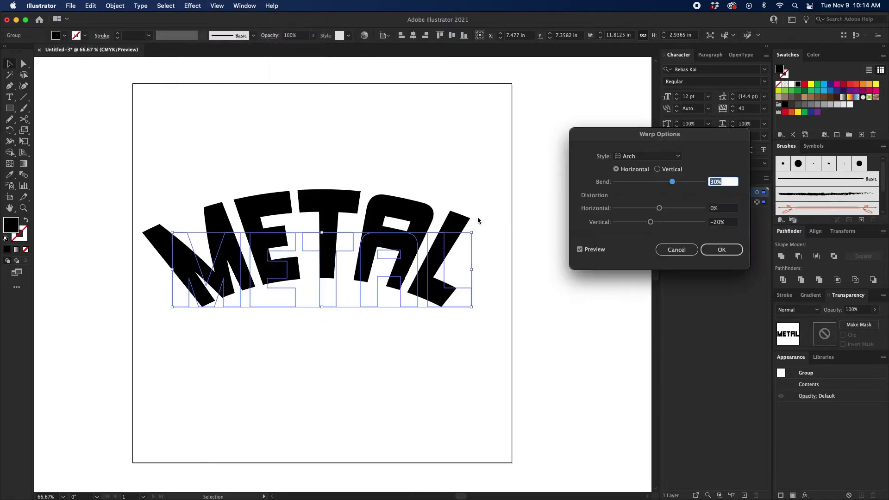
{"action": "left_click", "coordinate": [728, 223]}
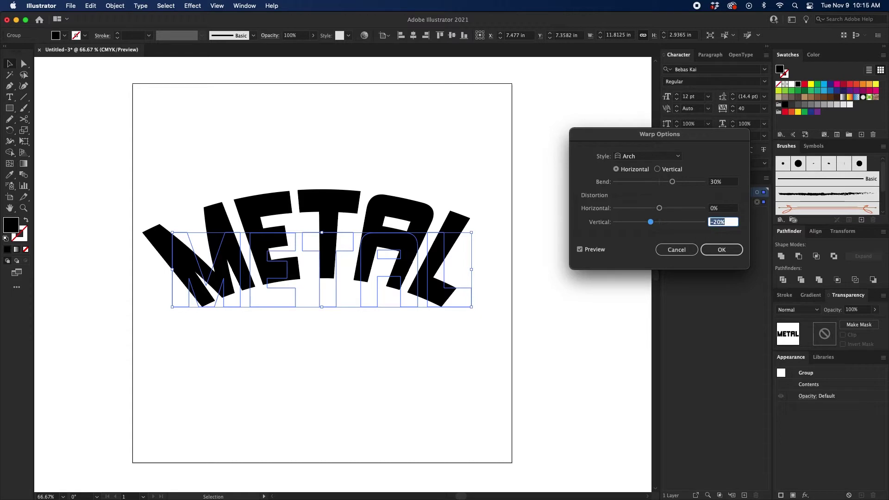
{"action": "type", "text": "0"}
{"action": "left_click", "coordinate": [724, 182]}
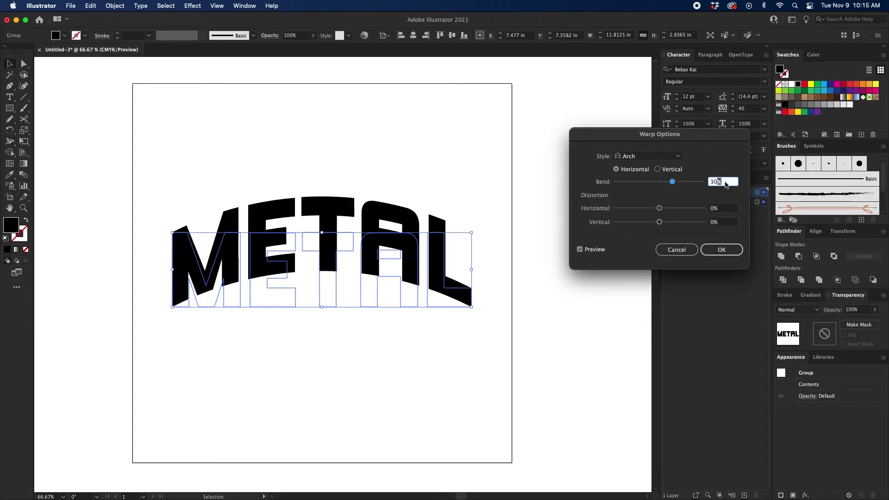
{"action": "key", "text": "shift+Down"}
{"action": "key", "text": "shift+Down"}
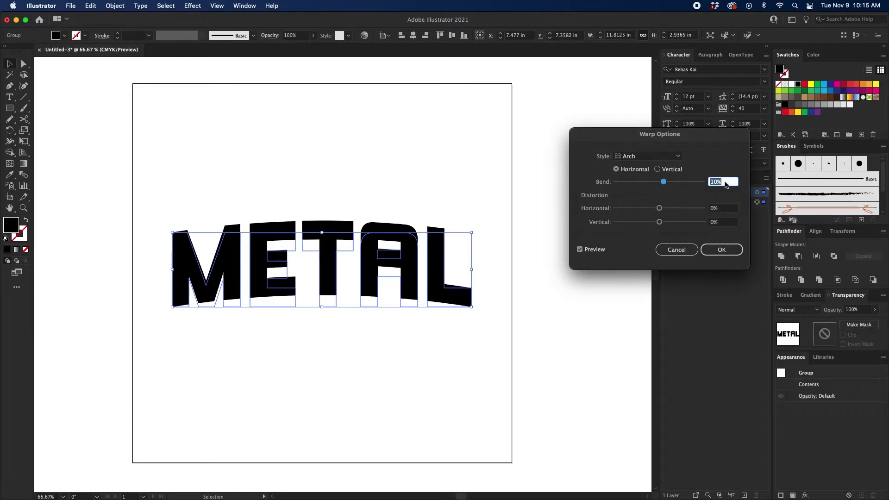
{"action": "left_click", "coordinate": [721, 249]}
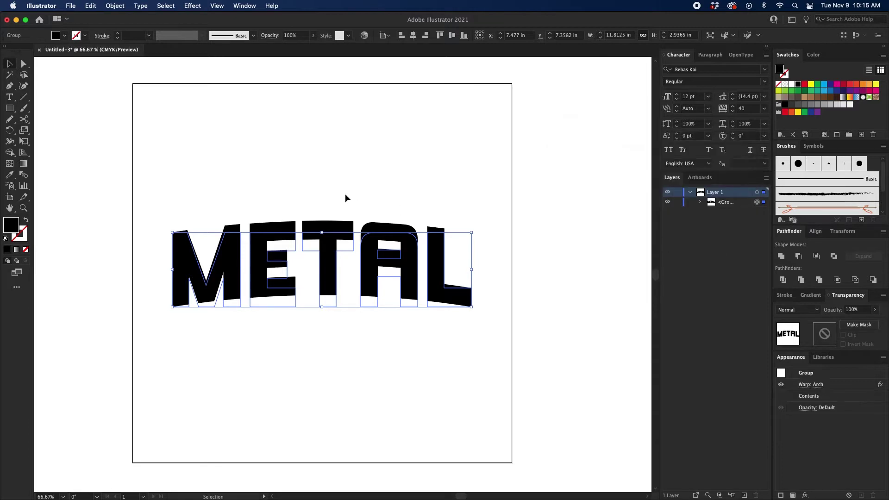
Step: Expand the appearance of the warped METAL group and move it up about 0.94 in on the artboard
{"action": "left_click", "coordinate": [121, 7]}
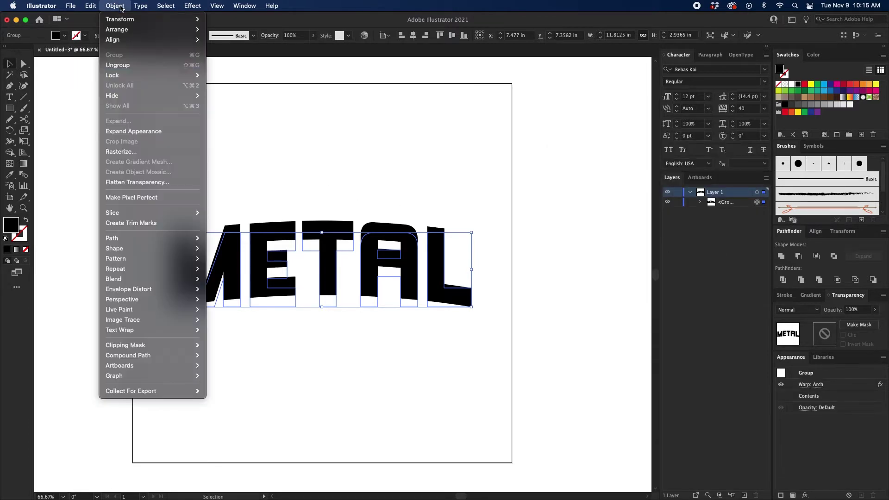
{"action": "left_click", "coordinate": [132, 132]}
{"action": "key", "text": "a"}
{"action": "key", "text": "super+1"}
{"action": "key", "text": "v"}
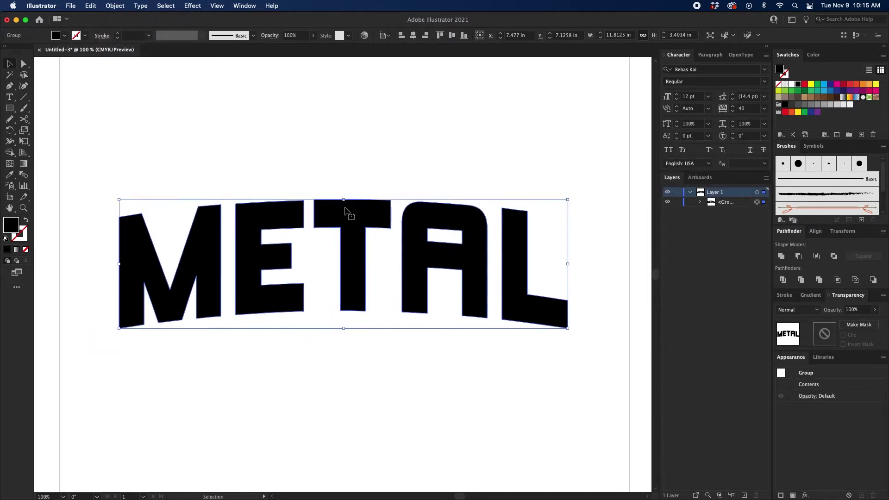
{"action": "left_click_drag", "start_coordinate": [347, 208], "coordinate": [347, 162]}
{"action": "scroll", "coordinate": [453, 149], "scroll_direction": "right", "scroll_amount": 2}
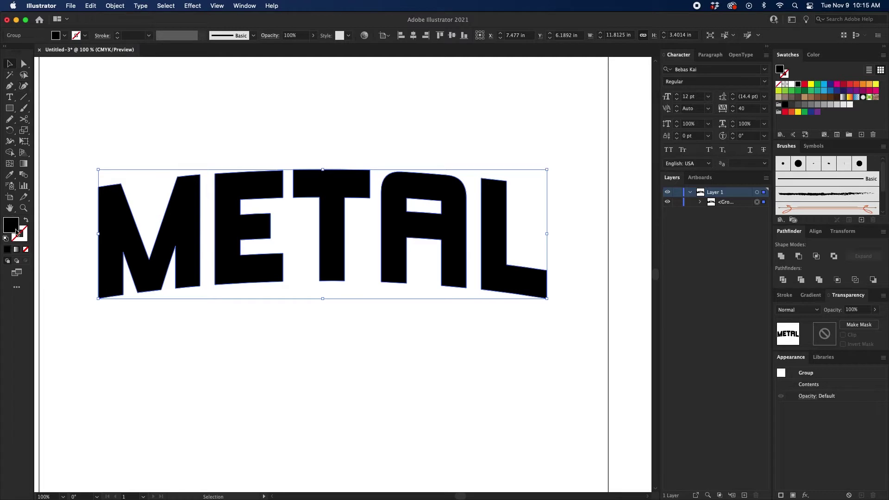
Step: Fill the METAL letters with a linear gradient from white to the grey swatch C=0 M=0 Y=0 K=60
{"action": "left_click", "coordinate": [16, 249]}
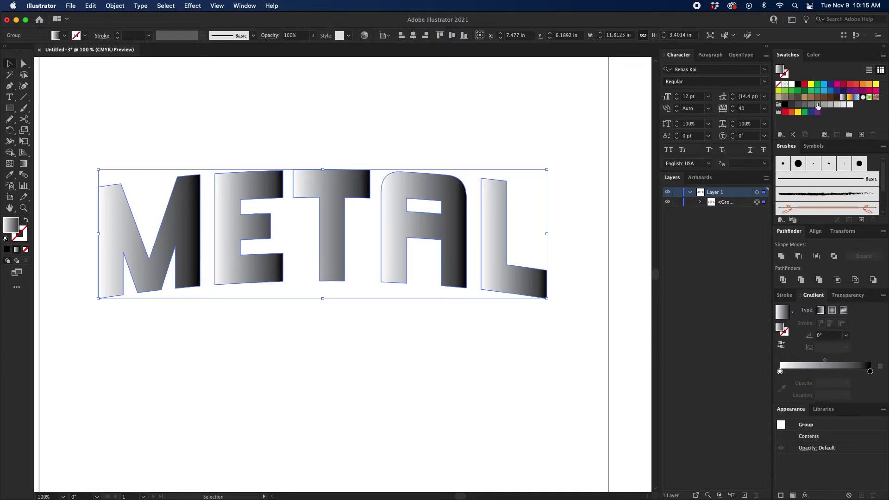
{"action": "left_click_drag", "start_coordinate": [817, 107], "coordinate": [871, 373]}
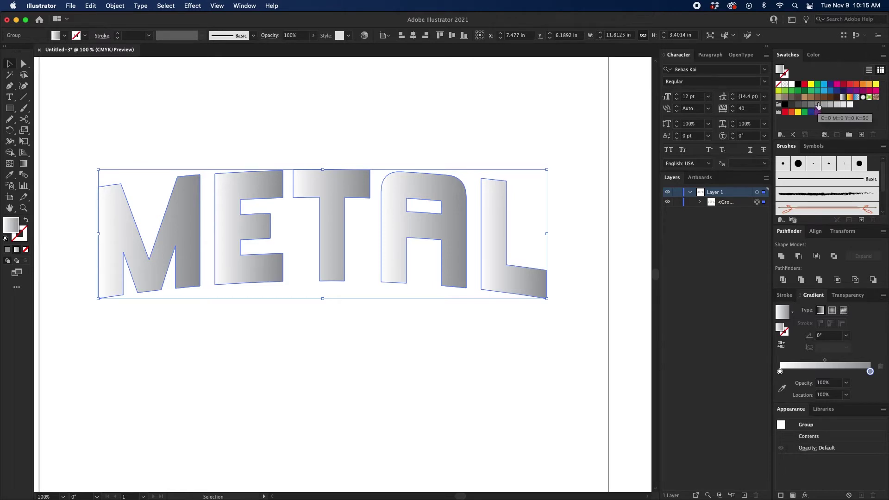
{"action": "mouse_move", "coordinate": [818, 105]}
{"action": "left_mouse_down"}
{"action": "mouse_move", "coordinate": [846, 296]}
{"action": "mouse_move", "coordinate": [870, 371]}
{"action": "left_mouse_up"}
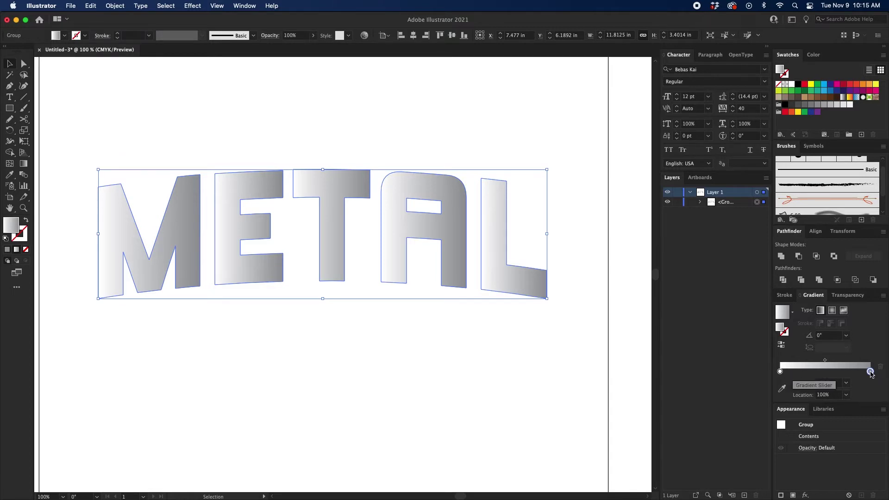
Step: Add and reposition gradient stops to form six alternating white and grey stops across the METAL fill
{"action": "left_click_drag", "start_coordinate": [869, 371], "coordinate": [838, 372]}
{"action": "left_click_drag", "start_coordinate": [779, 371], "coordinate": [817, 371]}
{"action": "left_click", "coordinate": [852, 372]}
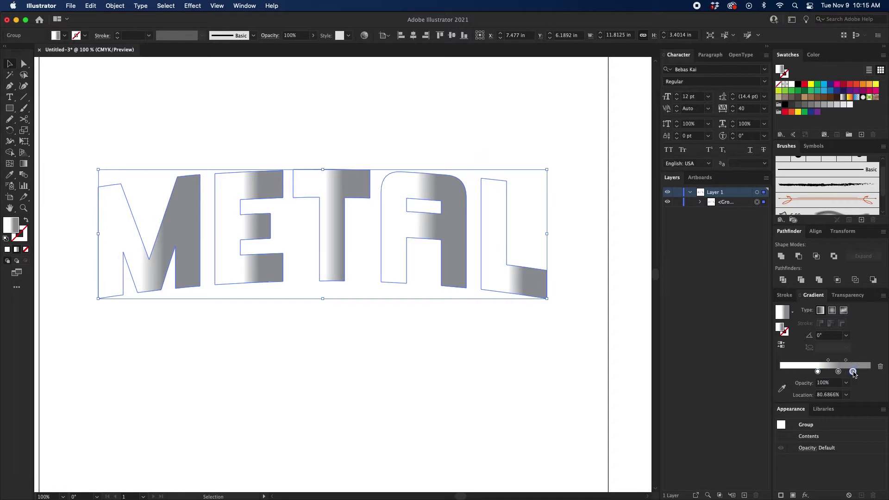
{"action": "left_click", "coordinate": [866, 372]}
{"action": "left_click", "coordinate": [798, 372]}
{"action": "left_click", "coordinate": [787, 372]}
{"action": "left_click_drag", "start_coordinate": [787, 372], "coordinate": [780, 371]}
{"action": "left_click_drag", "start_coordinate": [866, 372], "coordinate": [801, 372]}
{"action": "left_click", "coordinate": [853, 373]}
{"action": "left_click", "coordinate": [852, 371]}
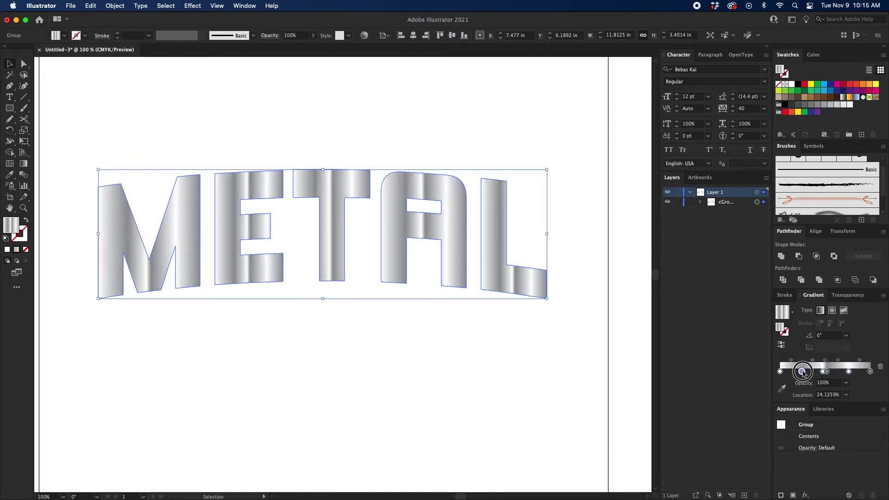
Step: Set the gradient angle to 90° and spread the two middle stops apart, with the grey one at about 57%
{"action": "left_click", "coordinate": [824, 338]}
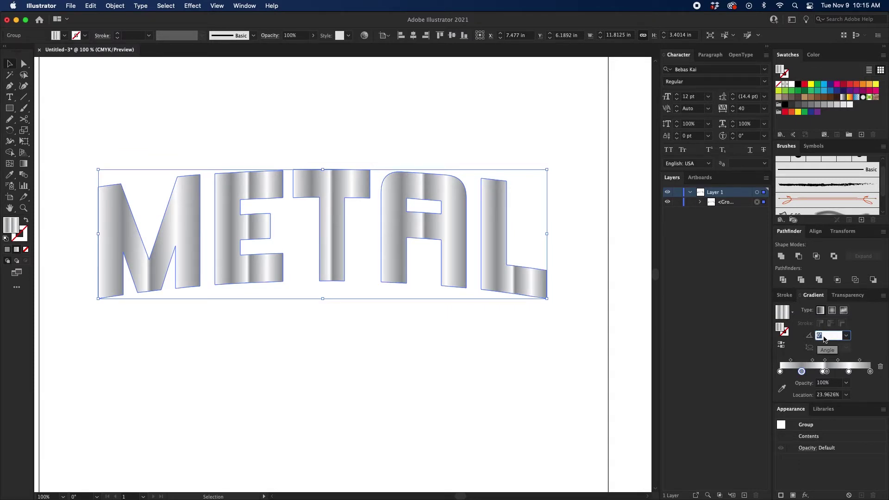
{"action": "type", "text": "90"}
{"action": "key", "text": "Return"}
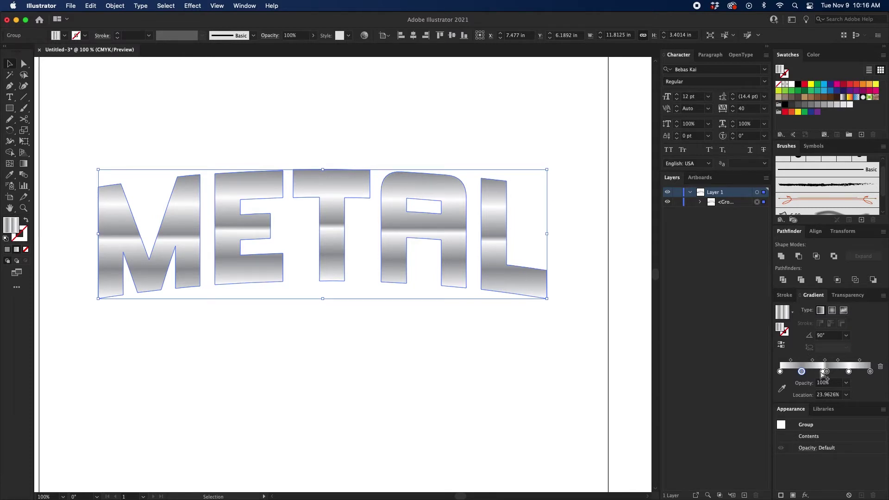
{"action": "left_click_drag", "start_coordinate": [822, 371], "coordinate": [831, 371]}
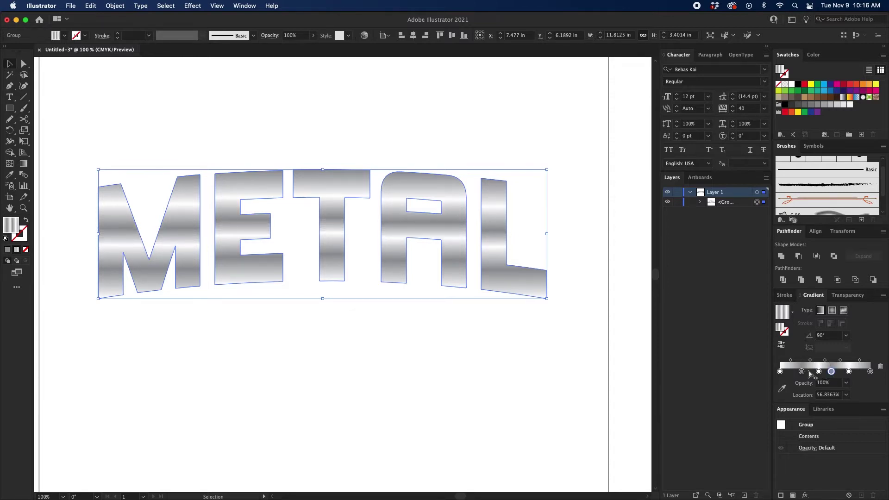
{"action": "left_click", "coordinate": [624, 343]}
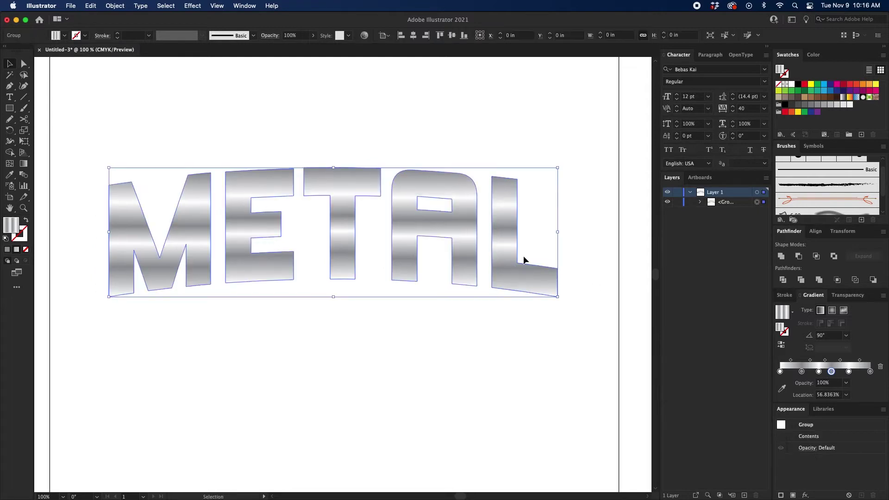
Step: Paste a copy of the METAL group directly in front of the original
{"action": "left_click", "coordinate": [524, 255]}
{"action": "key", "text": "super+v"}
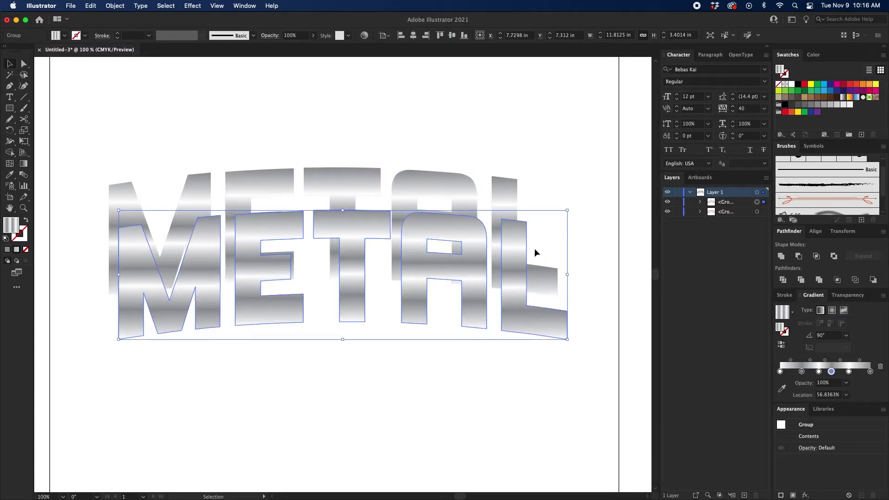
{"action": "key", "text": "super+z"}
{"action": "key", "text": "super+f"}
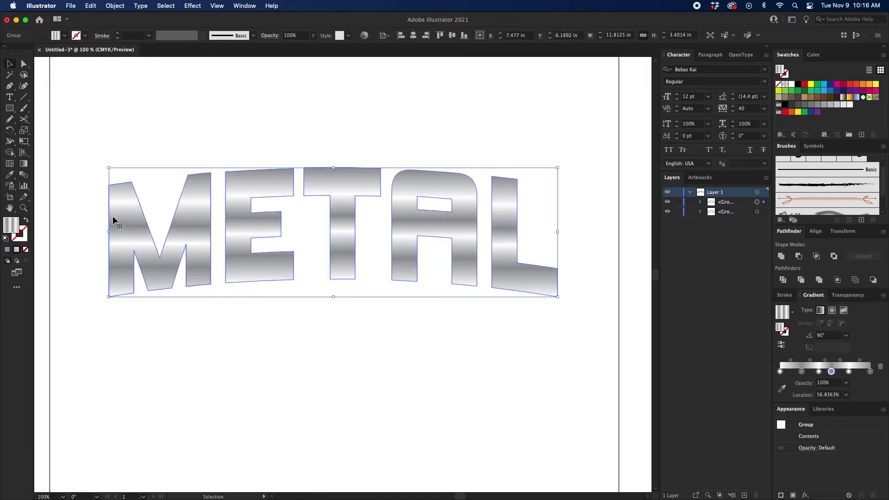
Step: Swap the front METAL copy's fill and stroke so it has a gradient stroke and no fill
{"action": "left_click", "coordinate": [26, 221]}
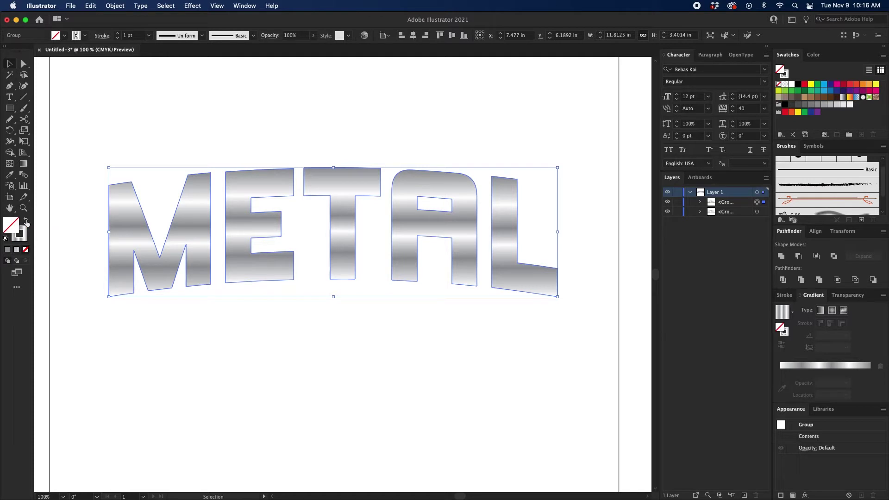
{"action": "left_click", "coordinate": [26, 222]}
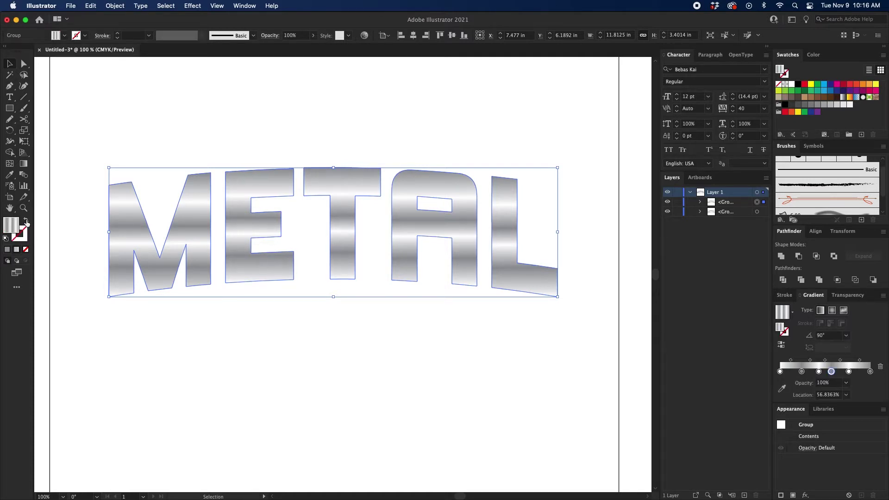
{"action": "left_click", "coordinate": [26, 222]}
{"action": "left_click", "coordinate": [26, 221]}
{"action": "left_click", "coordinate": [26, 222]}
Step: Set the stroke weight of the front METAL copy to 7 pt
{"action": "left_click", "coordinate": [786, 296]}
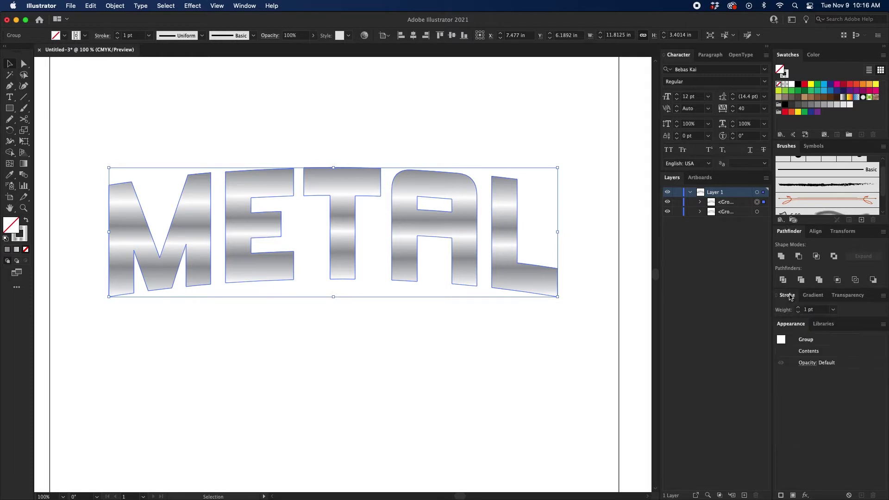
{"action": "left_click", "coordinate": [798, 307]}
{"action": "left_click", "coordinate": [799, 308]}
{"action": "left_click", "coordinate": [798, 307]}
{"action": "left_click", "coordinate": [798, 308]}
{"action": "left_click", "coordinate": [799, 308]}
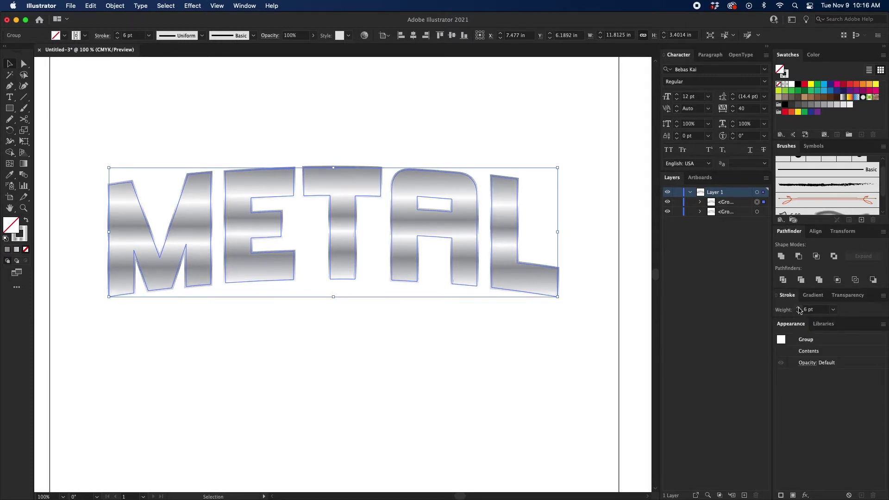
{"action": "left_click", "coordinate": [799, 308]}
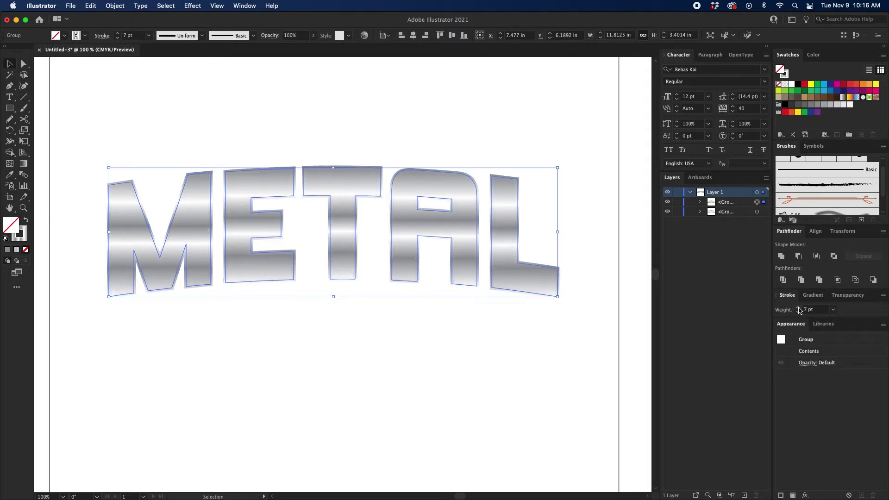
Step: Reverse the gradient on the front METAL copy's stroke and deselect the artwork
{"action": "left_click", "coordinate": [813, 296]}
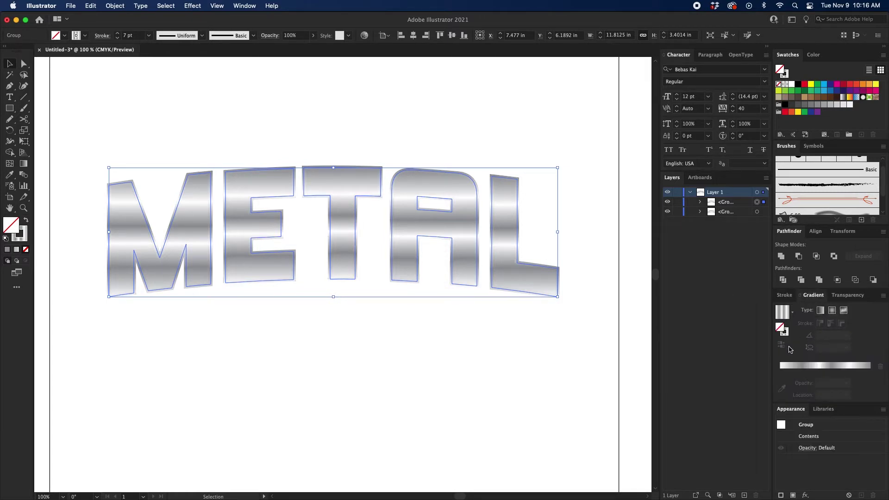
{"action": "key", "text": "."}
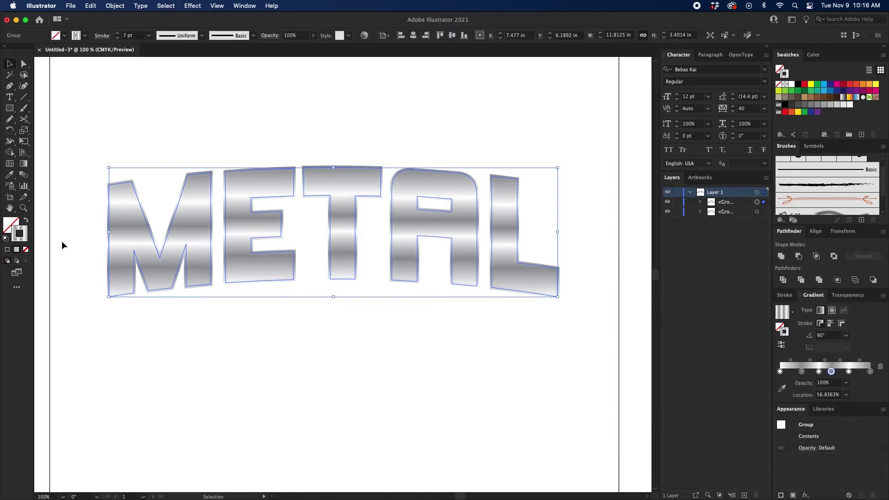
{"action": "left_click", "coordinate": [782, 346]}
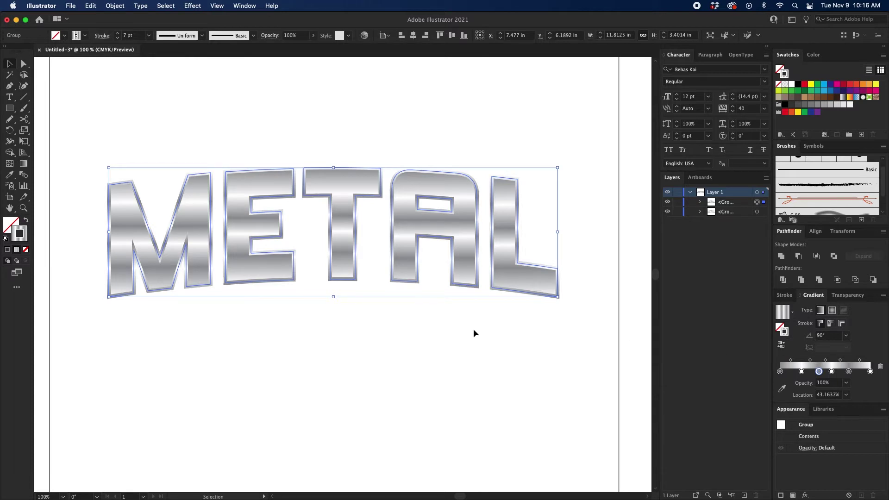
{"action": "left_click", "coordinate": [231, 98]}
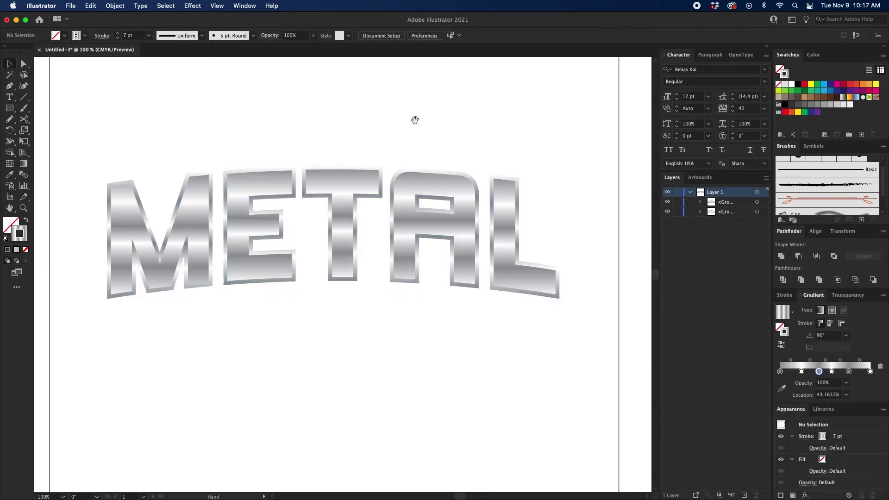
{"action": "left_click_drag", "start_coordinate": [414, 120], "coordinate": [413, 122]}
{"action": "scroll", "coordinate": [416, 133], "scroll_direction": "left", "scroll_amount": 2}
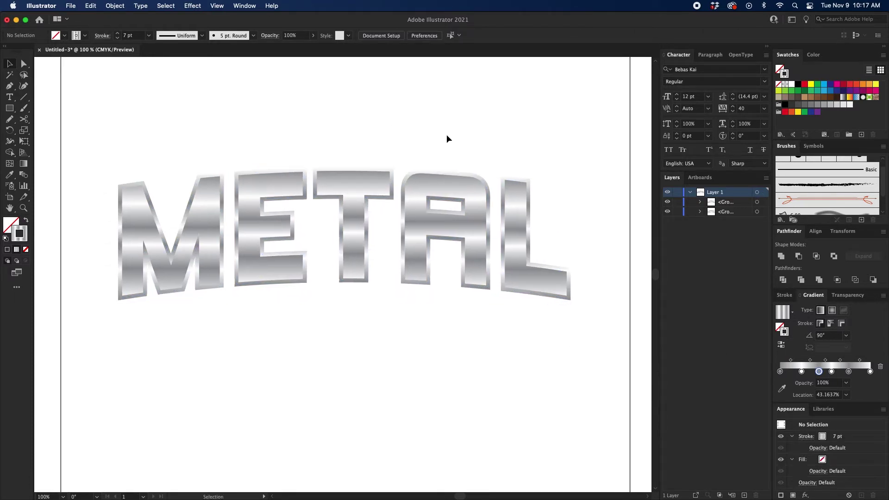
Step: Select both METAL groups and paste copies of them directly in front
{"action": "left_click", "coordinate": [349, 103]}
{"action": "left_click_drag", "start_coordinate": [526, 109], "coordinate": [43, 408]}
{"action": "scroll", "coordinate": [296, 391], "scroll_direction": "right", "scroll_amount": 5}
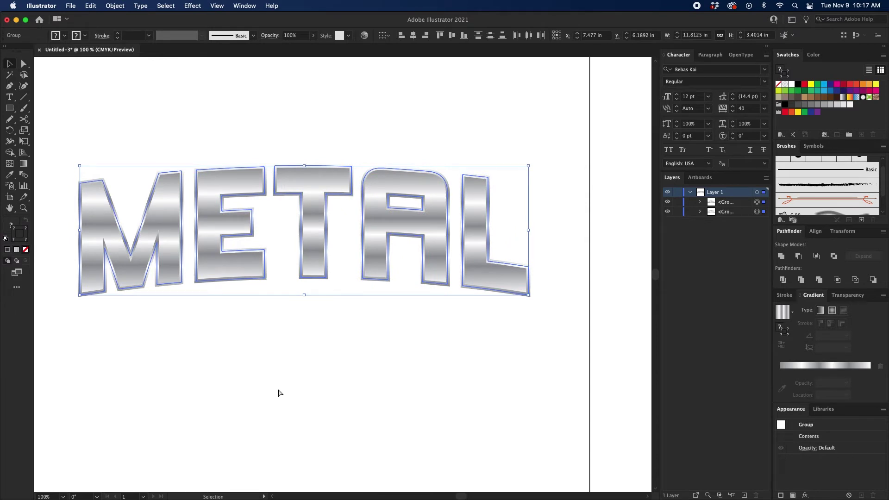
{"action": "left_click", "coordinate": [211, 373]}
{"action": "scroll", "coordinate": [210, 373], "scroll_direction": "left", "scroll_amount": 2}
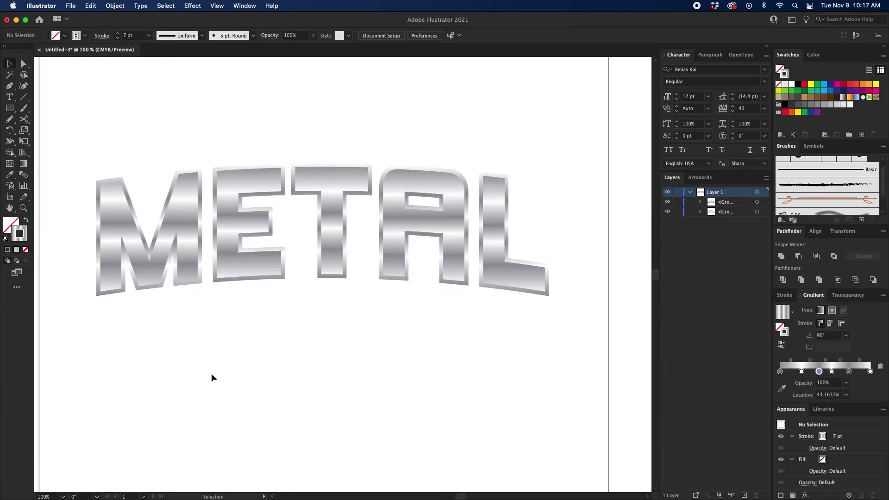
{"action": "key", "text": "super+f"}
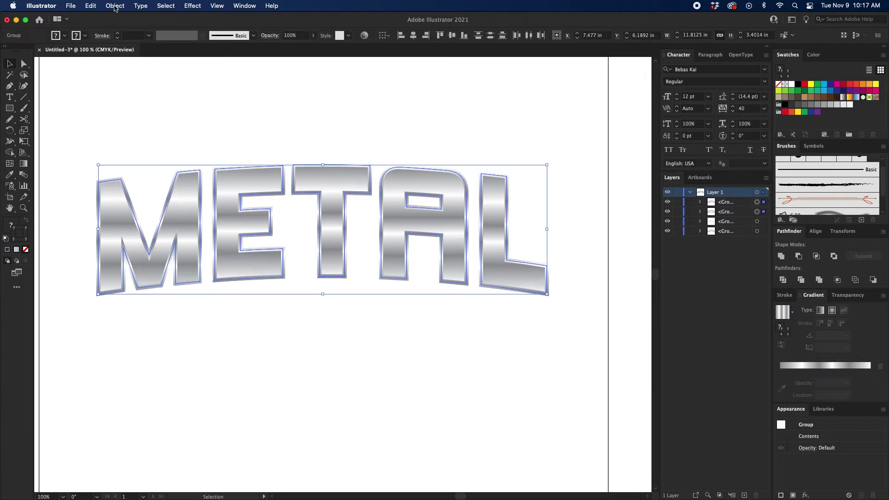
Step: Expand only the stroke of the pasted METAL copies, leaving the fill unexpanded
{"action": "left_click", "coordinate": [115, 6]}
{"action": "left_click", "coordinate": [116, 121]}
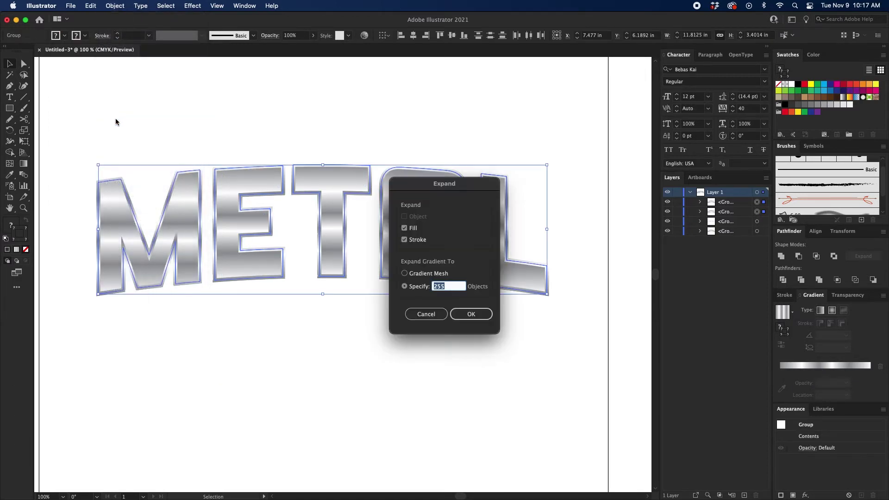
{"action": "left_click", "coordinate": [404, 287]}
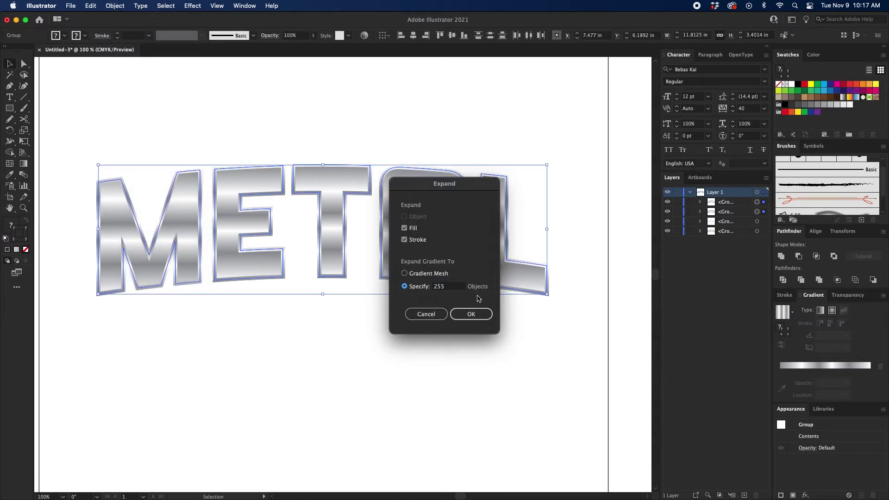
{"action": "left_click", "coordinate": [405, 274]}
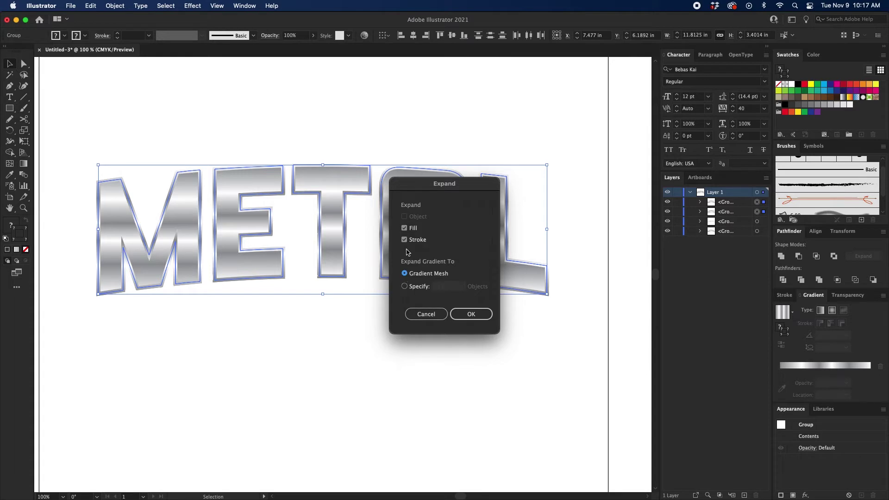
{"action": "left_click", "coordinate": [404, 228]}
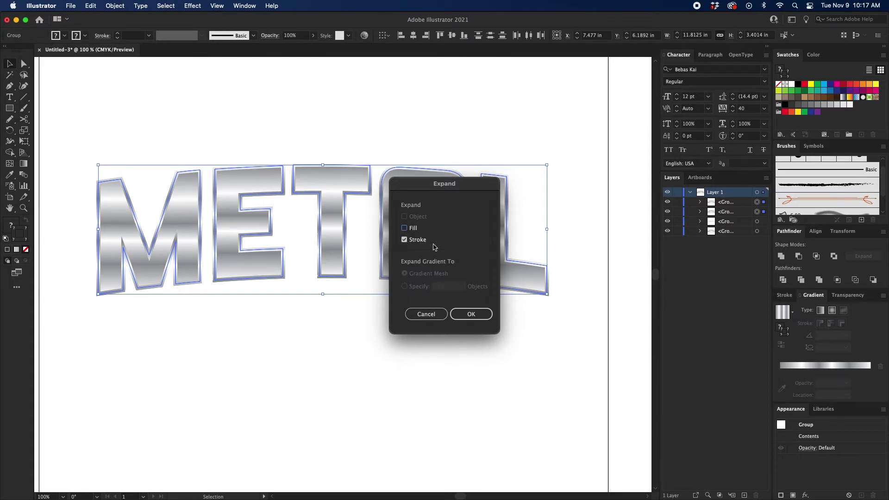
{"action": "left_click", "coordinate": [469, 313]}
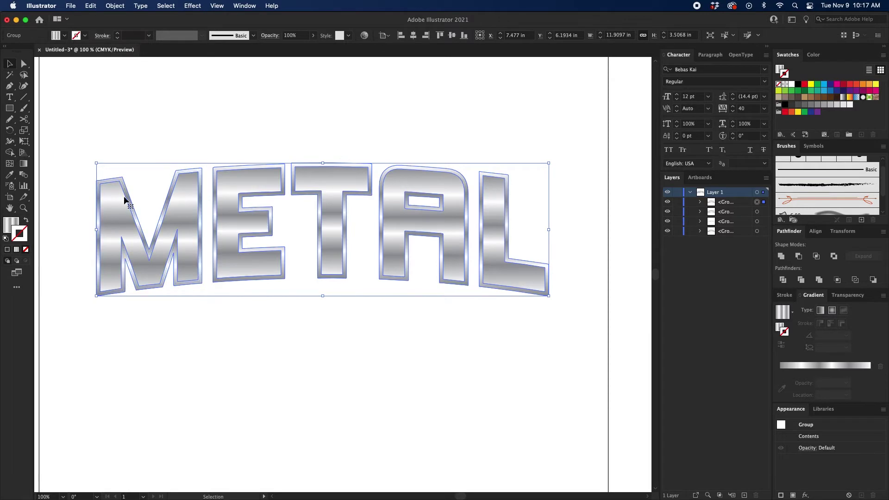
Step: Fill the expanded outline copy and the pasted METAL letter copy with the same solid mid-grey swatch
{"action": "left_click", "coordinate": [11, 222]}
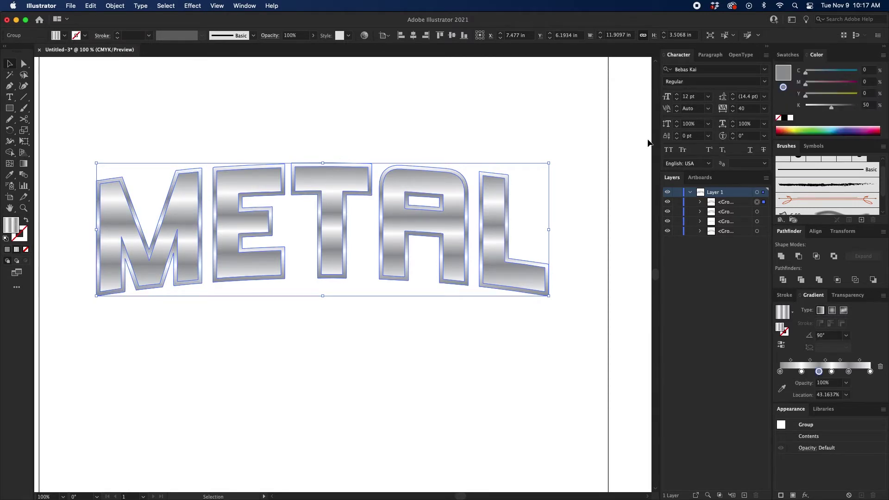
{"action": "left_click", "coordinate": [788, 55]}
{"action": "left_click", "coordinate": [817, 106]}
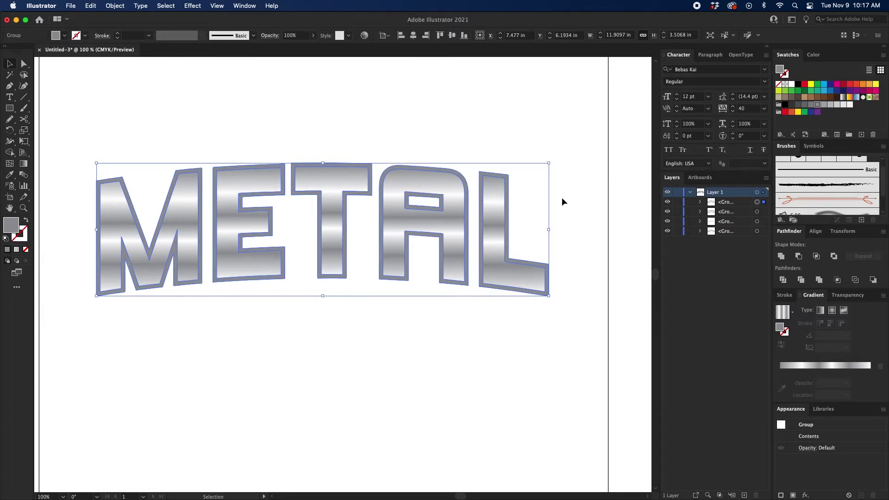
{"action": "key", "text": "super+z"}
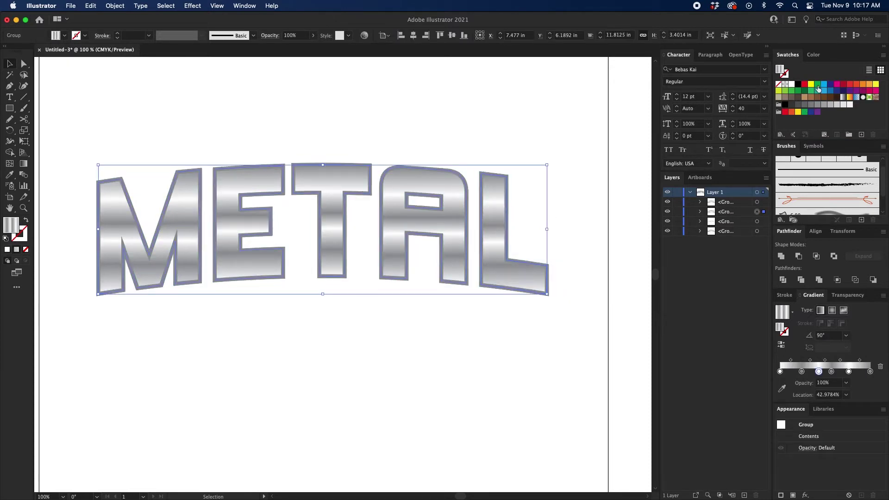
{"action": "left_click", "coordinate": [819, 106]}
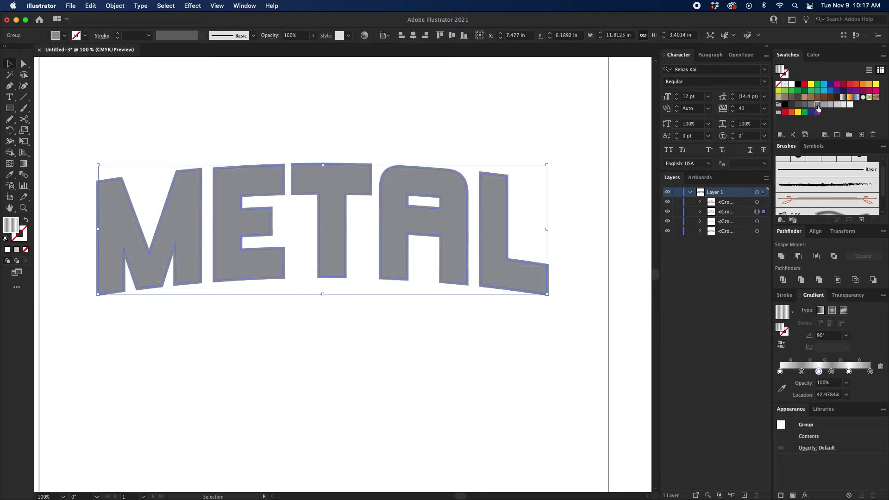
Step: Select both grey METAL groups and unite them into one shape with Pathfinder
{"action": "left_click", "coordinate": [756, 201], "text": "shift"}
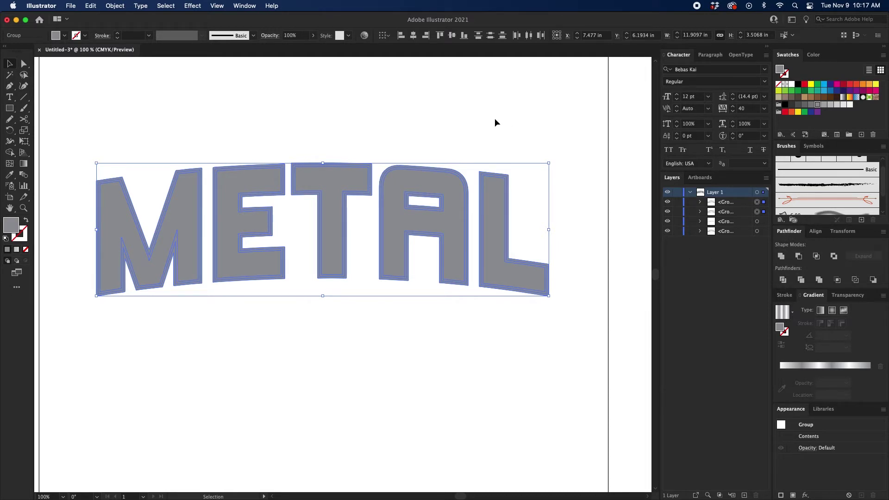
{"action": "left_click", "coordinate": [244, 6]}
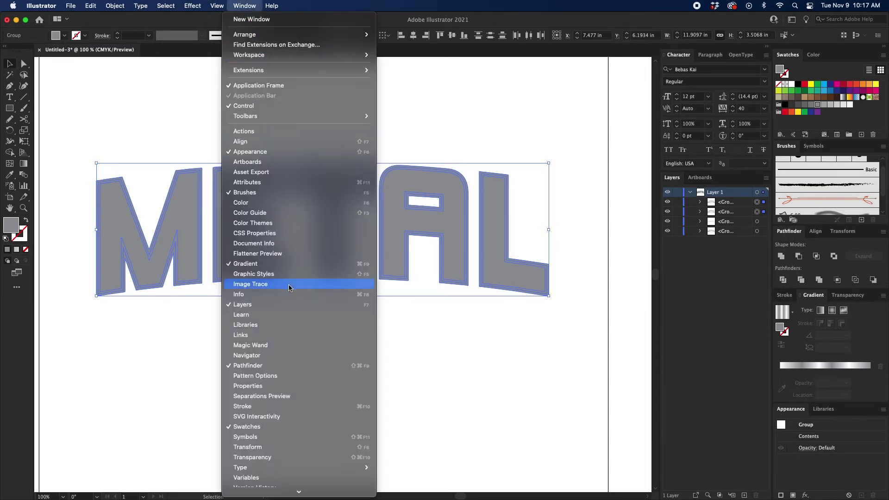
{"action": "left_click", "coordinate": [261, 365]}
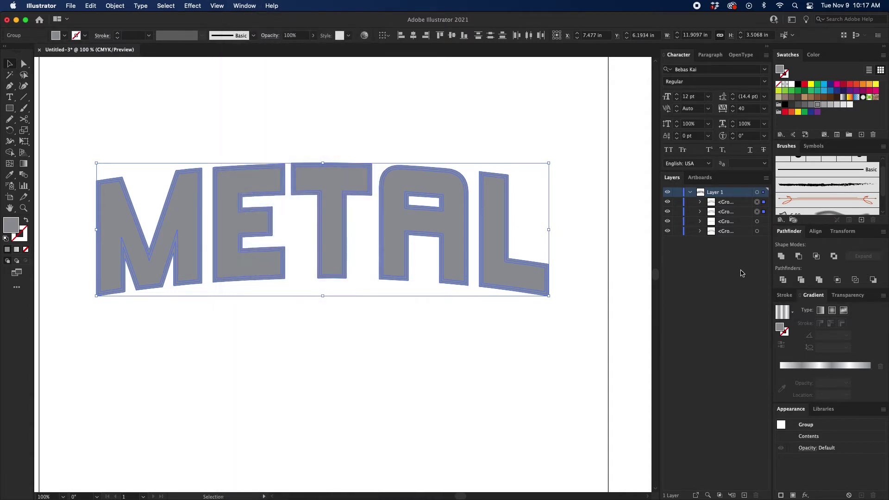
{"action": "left_click", "coordinate": [781, 257]}
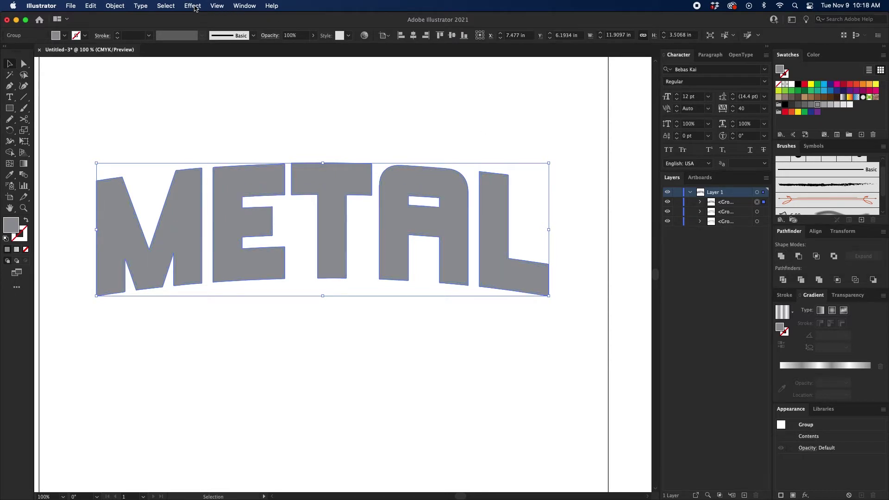
Step: Apply the Graphic Pen sketch effect to the grey METAL shape with stroke length 15 and vertical direction, adjusting the light/dark balance
{"action": "left_click", "coordinate": [192, 6]}
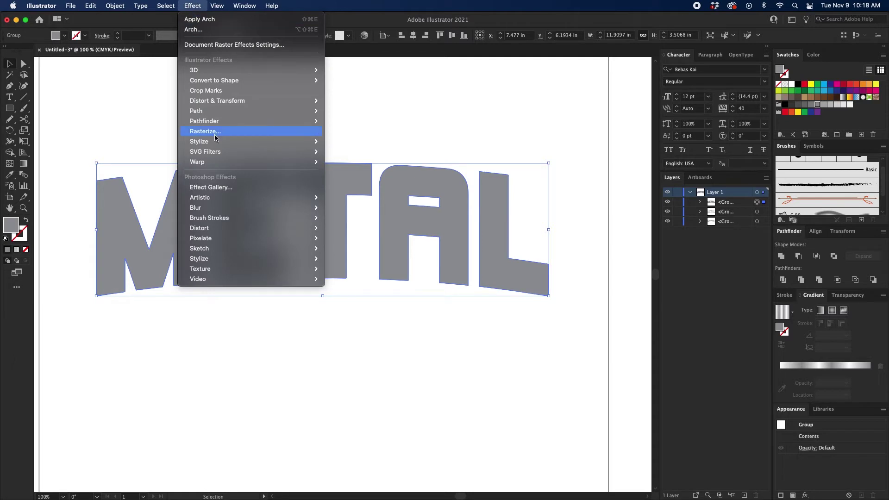
{"action": "left_click", "coordinate": [229, 193]}
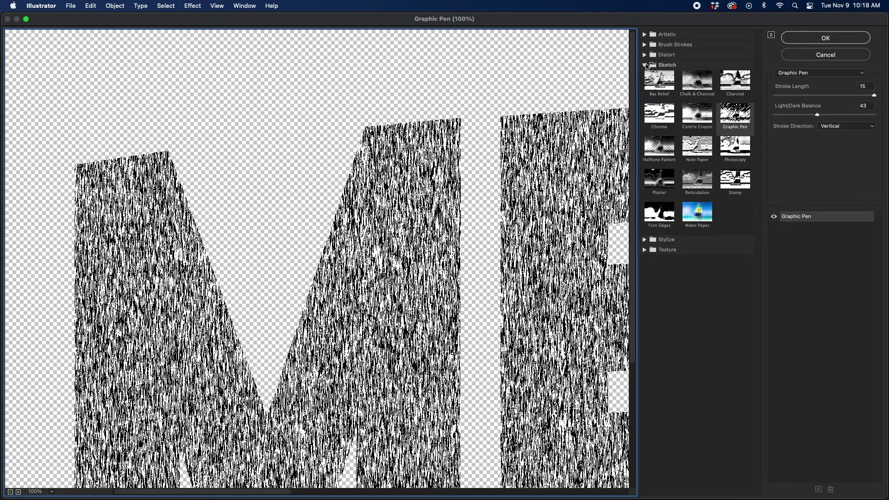
{"action": "left_click", "coordinate": [645, 65]}
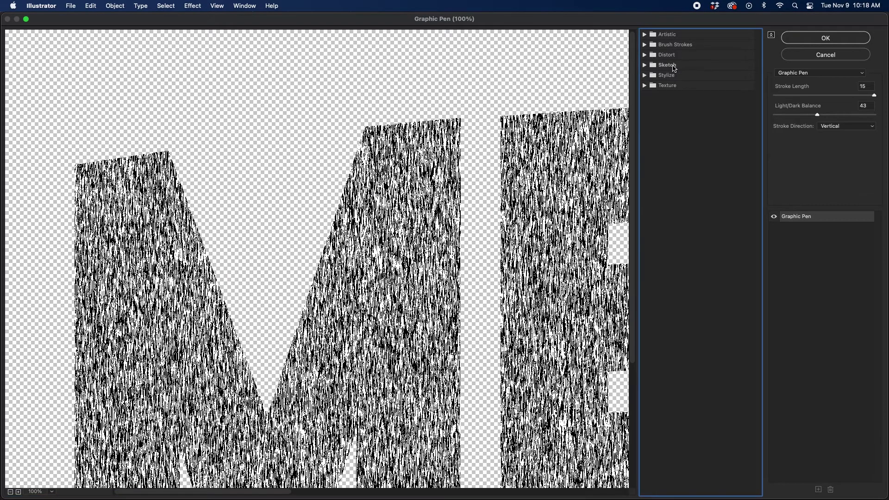
{"action": "left_click", "coordinate": [654, 67]}
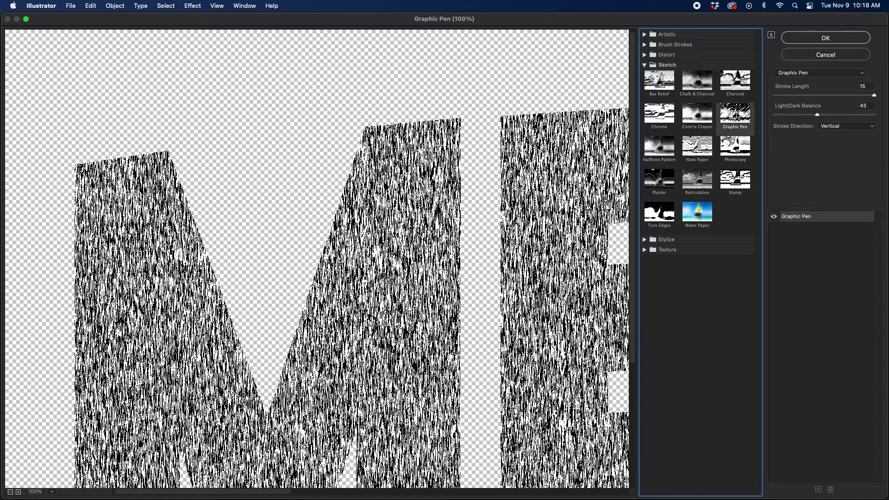
{"action": "left_click", "coordinate": [843, 126]}
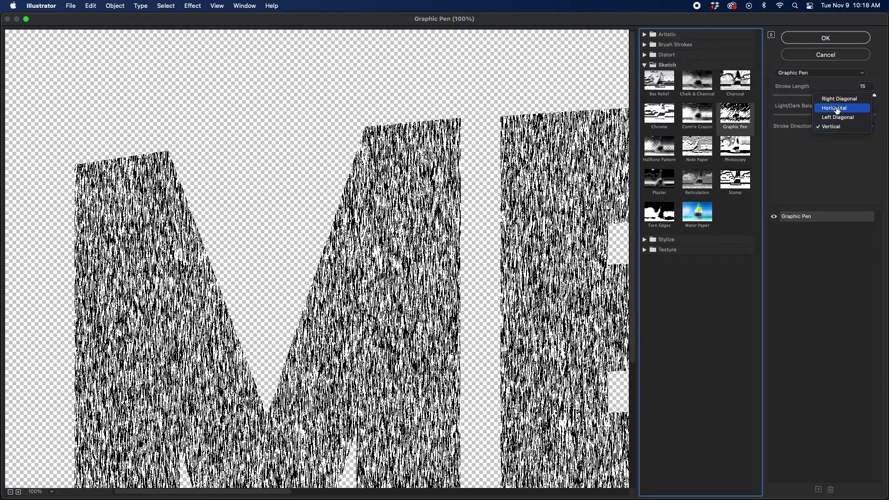
{"action": "left_click", "coordinate": [837, 126]}
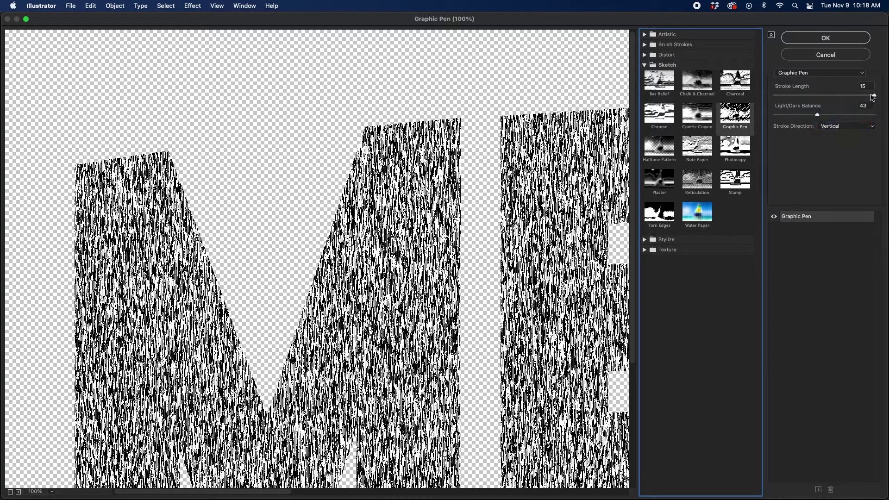
{"action": "mouse_move", "coordinate": [874, 96]}
{"action": "left_mouse_down"}
{"action": "mouse_move", "coordinate": [826, 94]}
{"action": "mouse_move", "coordinate": [874, 95]}
{"action": "left_mouse_up"}
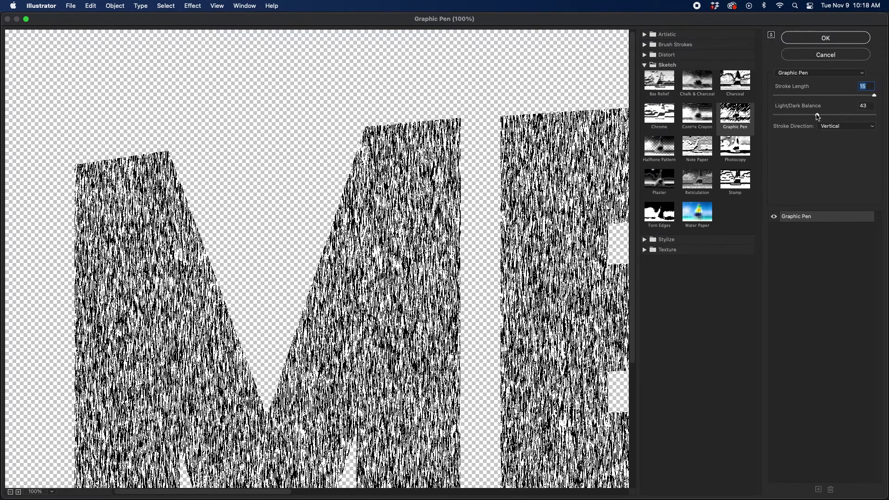
{"action": "left_click_drag", "start_coordinate": [818, 116], "coordinate": [825, 115]}
{"action": "left_click", "coordinate": [826, 38]}
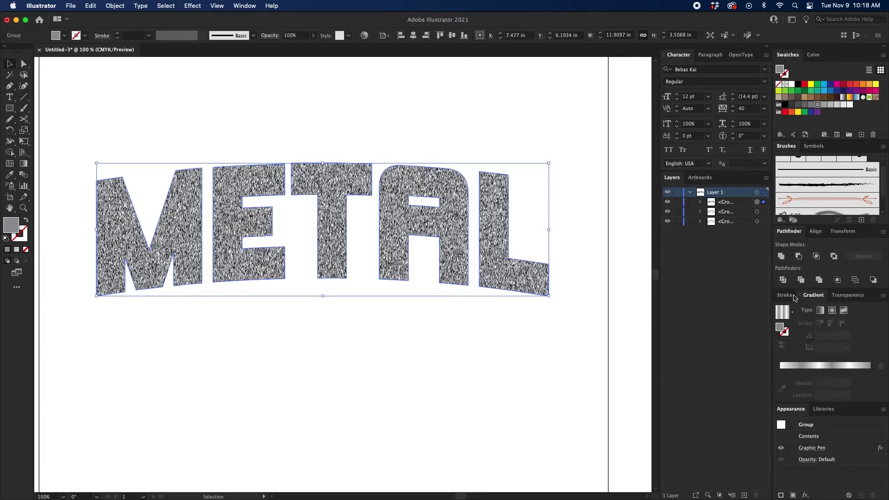
Step: Set the blending mode of the textured METAL shape to Multiply
{"action": "left_click", "coordinate": [843, 296]}
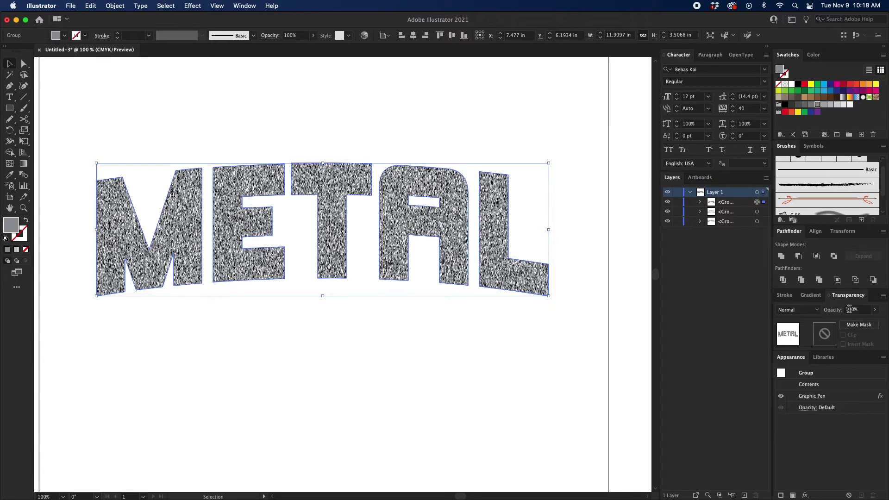
{"action": "left_click", "coordinate": [790, 313]}
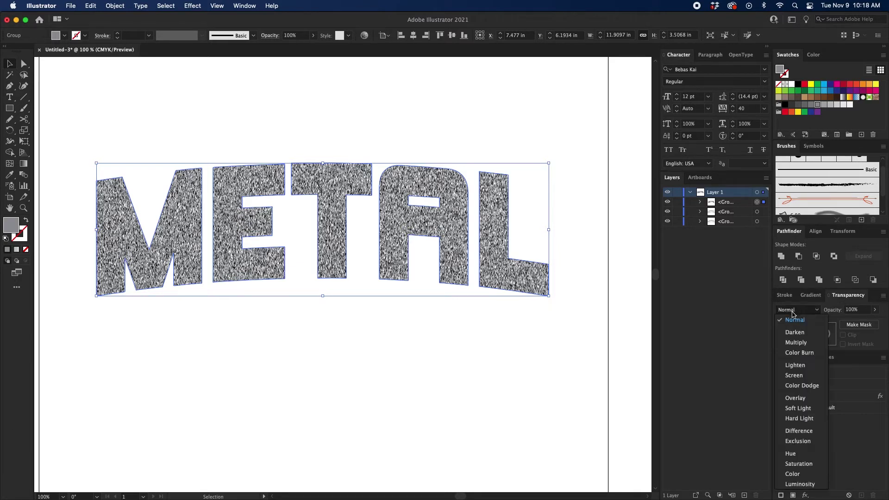
{"action": "left_click", "coordinate": [796, 342]}
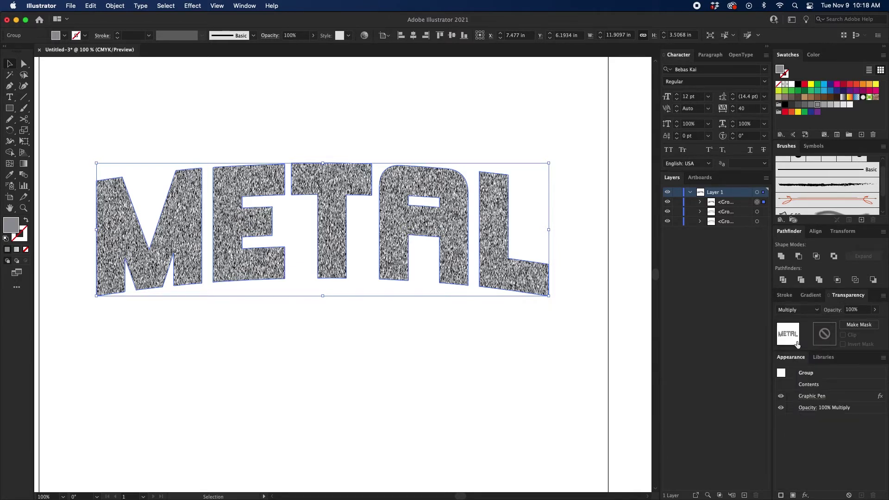
Step: Lower the opacity of the textured METAL shape to 13%
{"action": "left_click", "coordinate": [874, 310]}
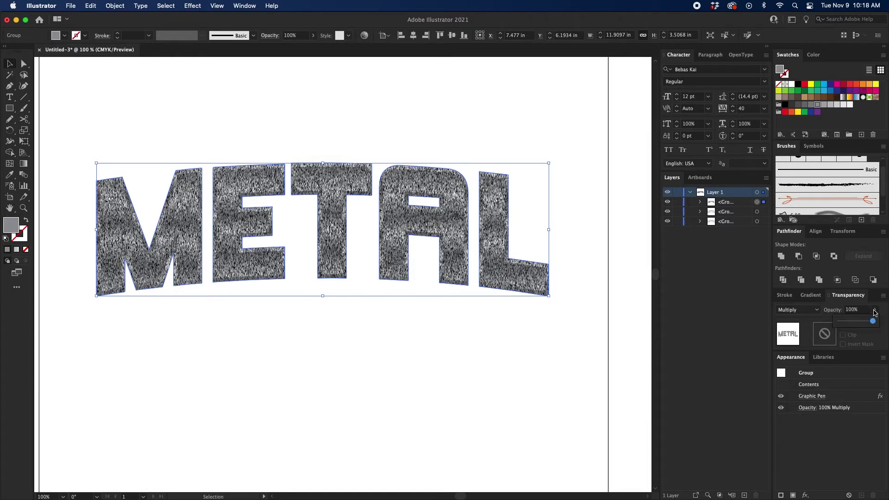
{"action": "left_click_drag", "start_coordinate": [872, 321], "coordinate": [843, 324]}
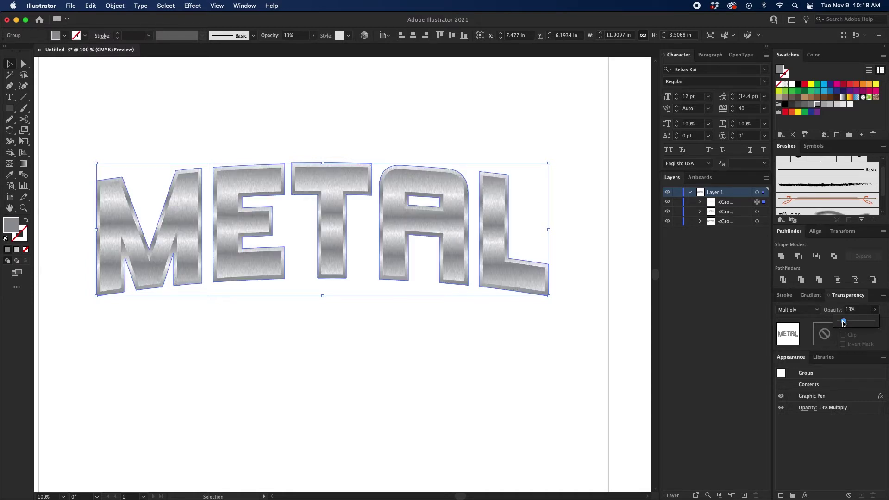
{"action": "left_click", "coordinate": [540, 339]}
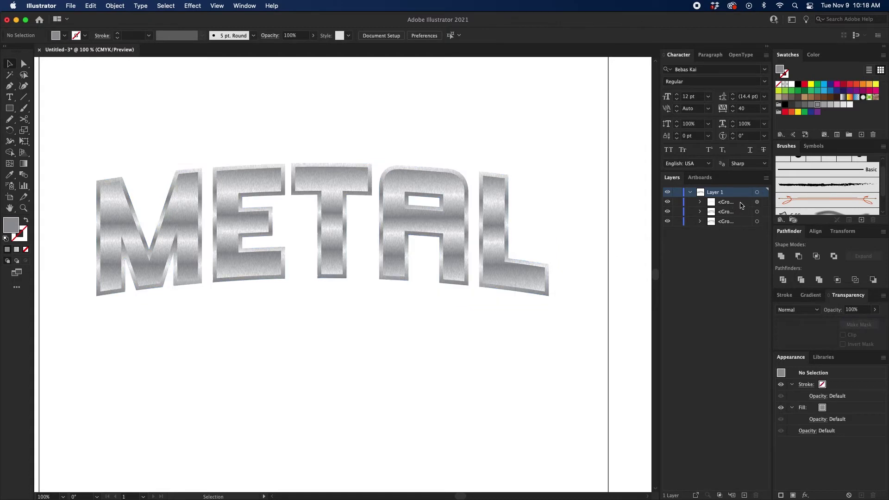
Step: Copy the bottommost METAL group and paste the duplicate directly behind it
{"action": "left_click", "coordinate": [756, 222]}
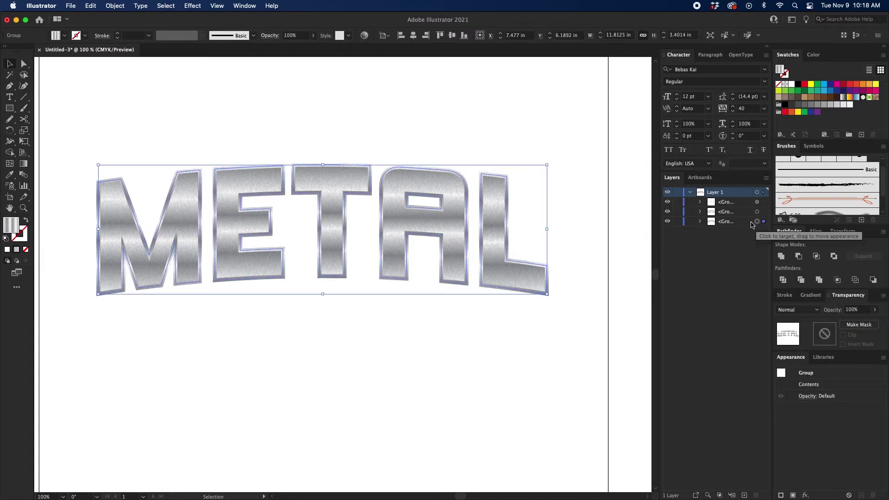
{"action": "left_click", "coordinate": [725, 222]}
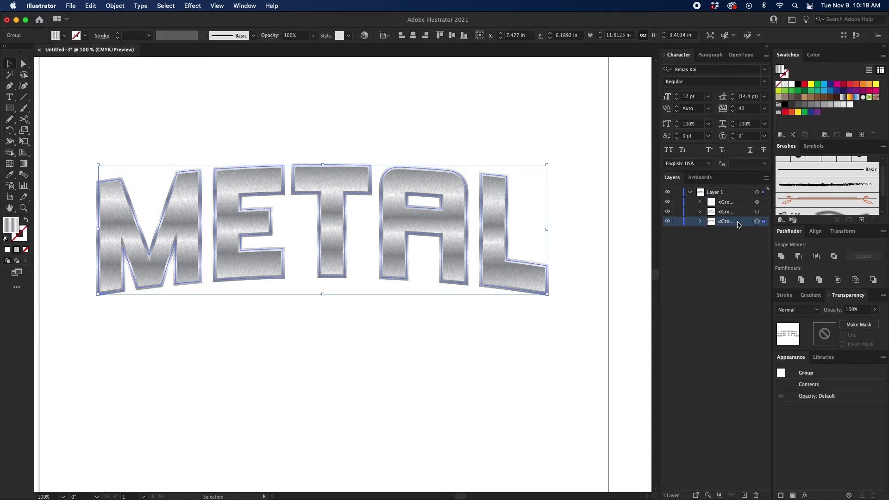
{"action": "left_click", "coordinate": [738, 225]}
{"action": "key", "text": "super+c"}
{"action": "key", "text": "super+b"}
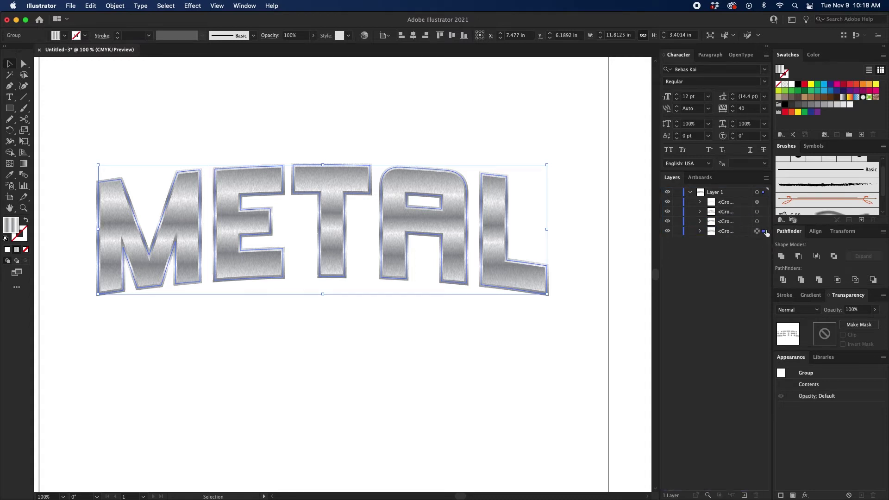
Step: Fill the back METAL copy with black and give it a 30 pt black stroke
{"action": "left_click", "coordinate": [784, 84]}
{"action": "left_click", "coordinate": [784, 296]}
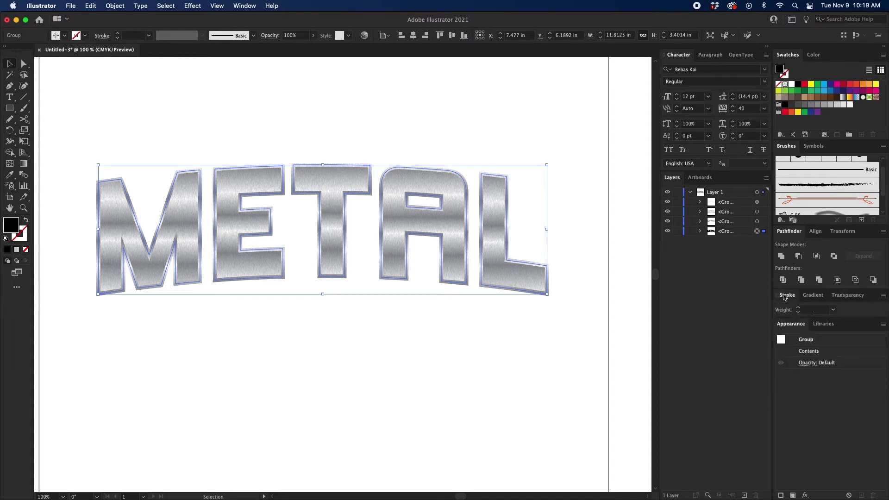
{"action": "left_click", "coordinate": [798, 308]}
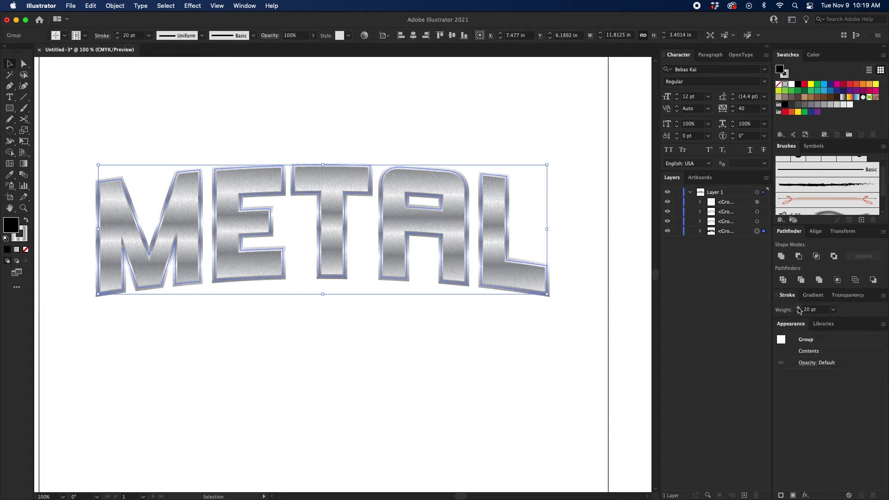
{"action": "left_click", "coordinate": [798, 308]}
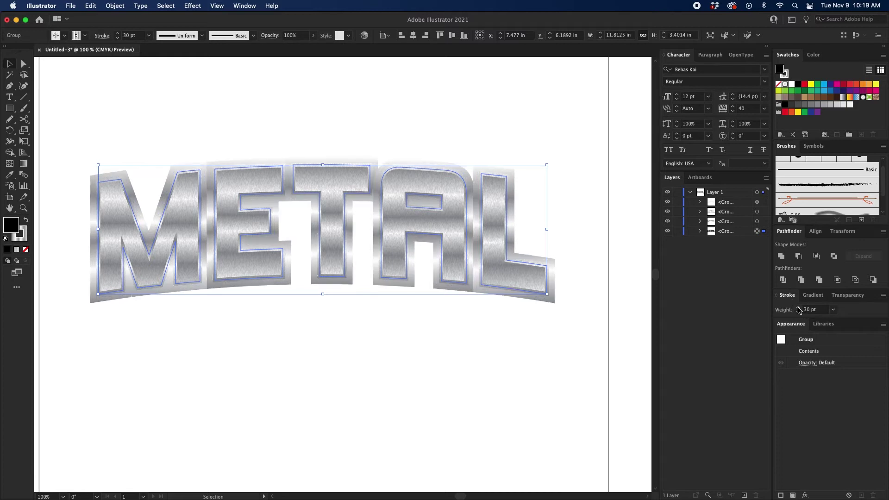
{"action": "left_click", "coordinate": [784, 85]}
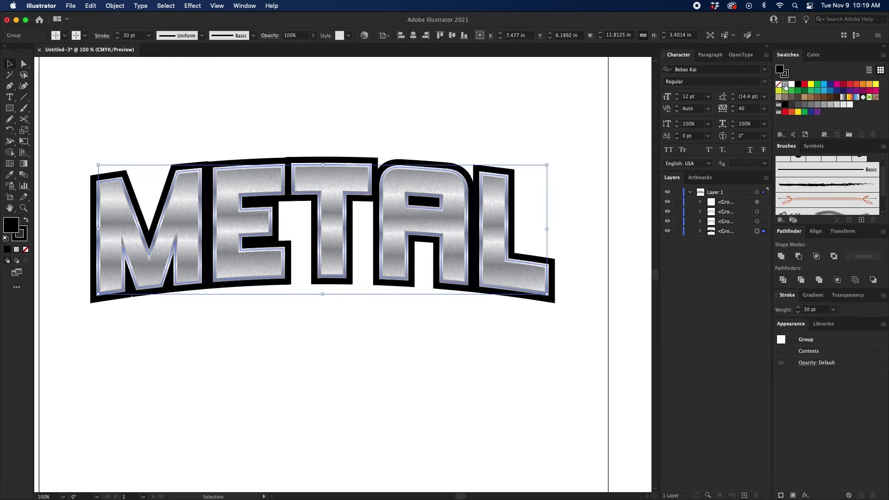
Step: Expand the black METAL copy's fill and stroke, and unite the pieces into one backing shape
{"action": "left_click", "coordinate": [114, 6]}
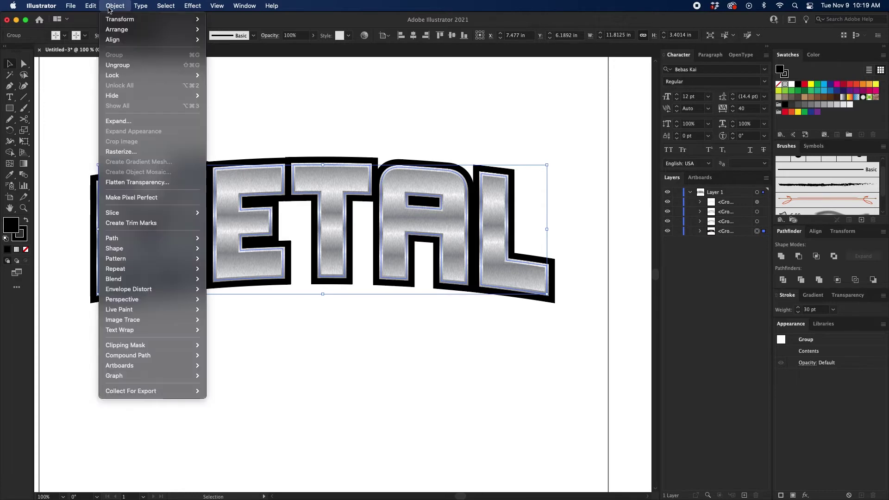
{"action": "left_click", "coordinate": [123, 121]}
{"action": "left_click", "coordinate": [486, 314]}
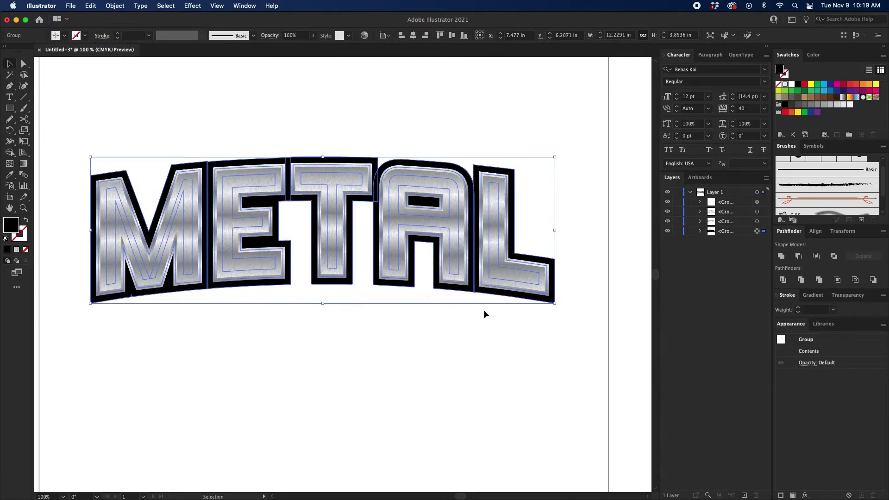
{"action": "left_click", "coordinate": [781, 256]}
Step: Duplicate the black backing path beneath itself and shift the duplicate down to Y 6.4851 in
{"action": "left_click", "coordinate": [737, 232]}
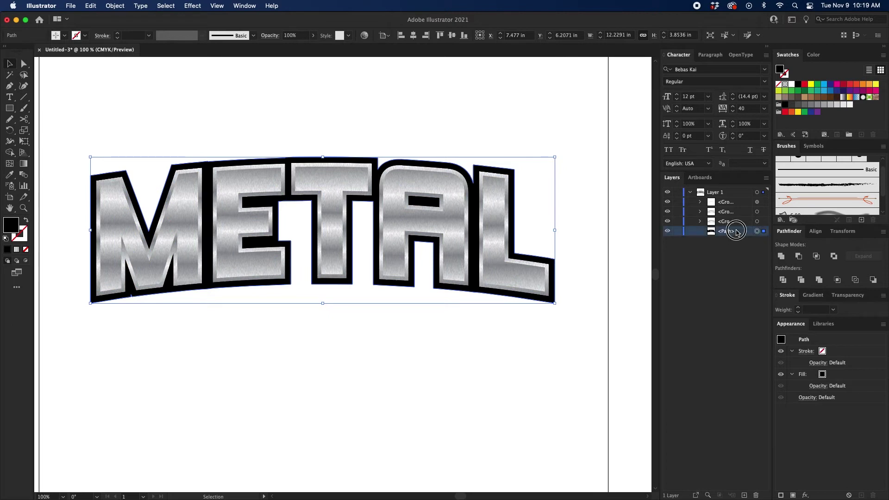
{"action": "left_click_drag", "start_coordinate": [737, 232], "coordinate": [738, 238]}
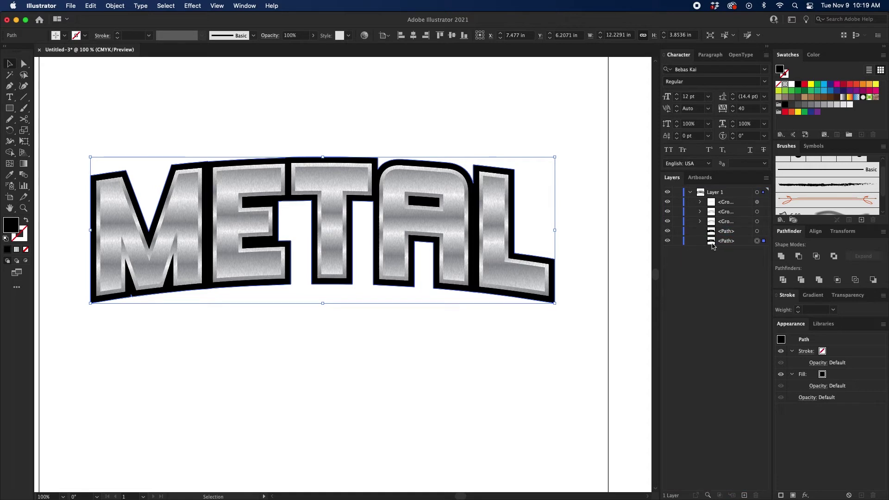
{"action": "key", "text": "shift+Down"}
{"action": "key", "text": "shift+Down"}
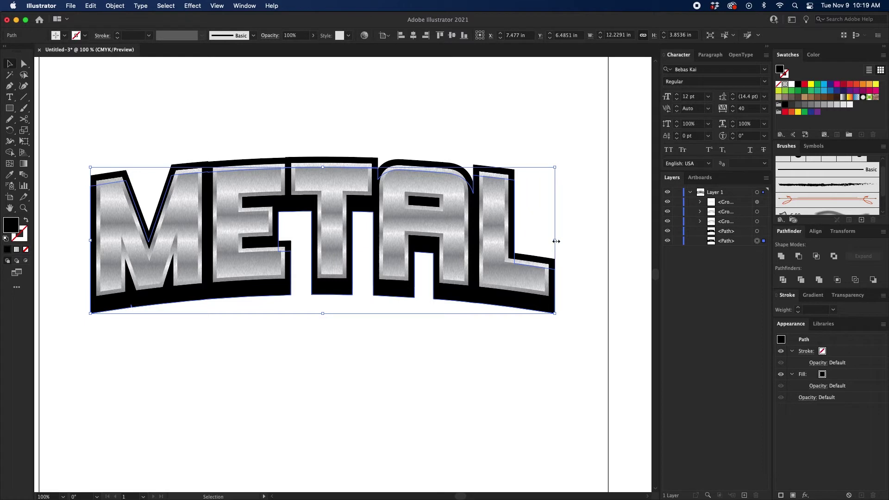
Step: Narrow the lower black path symmetrically to about 11.42 in wide and unite it with the original backing path
{"action": "left_click", "coordinate": [556, 240]}
{"action": "left_click_drag", "start_coordinate": [556, 241], "coordinate": [539, 241]}
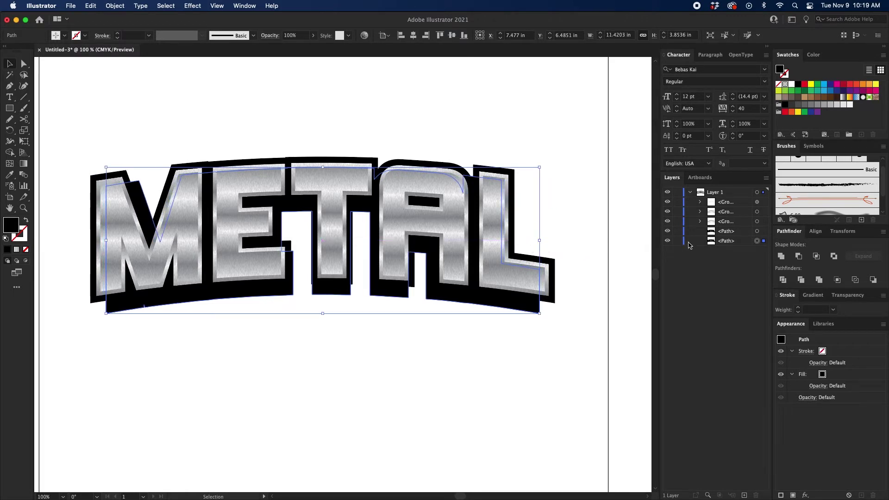
{"action": "left_click", "coordinate": [756, 231], "text": "shift"}
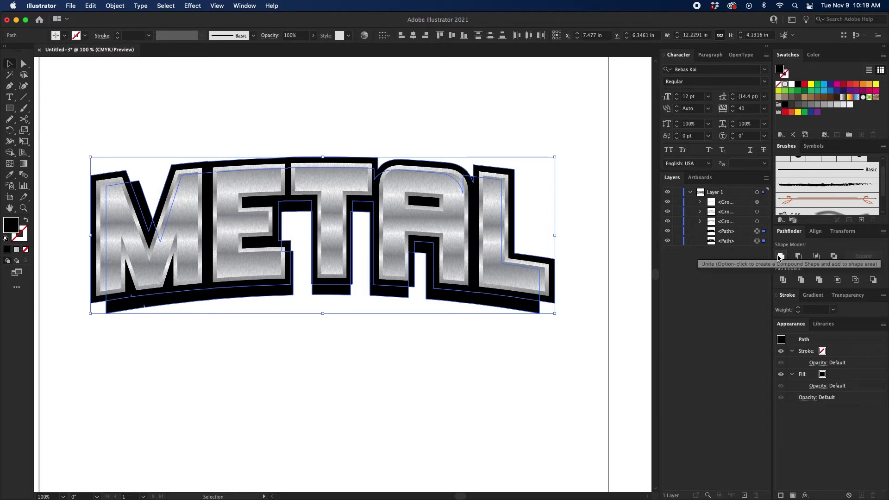
{"action": "left_click", "coordinate": [781, 256]}
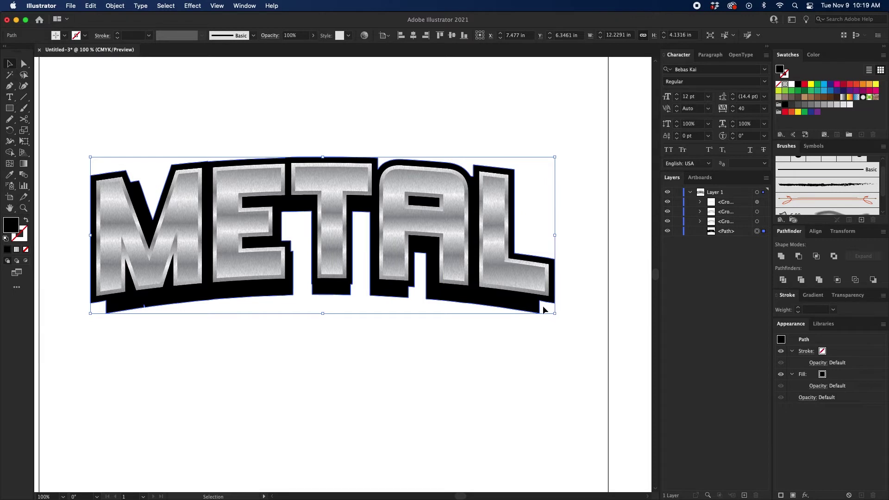
Step: Clean up the stepped corners of the united backing with the Pen tool, removing notch anchor points and adjusting the outline between A and L
{"action": "key", "text": "p"}
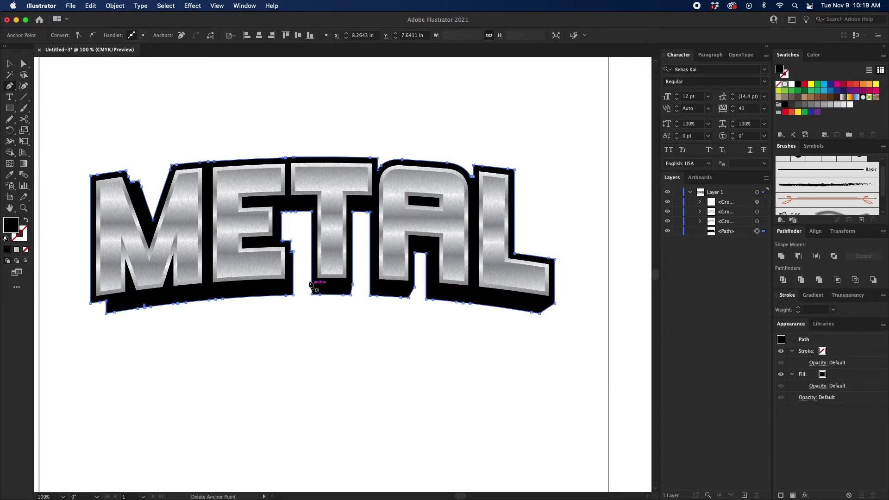
{"action": "left_click", "coordinate": [291, 253]}
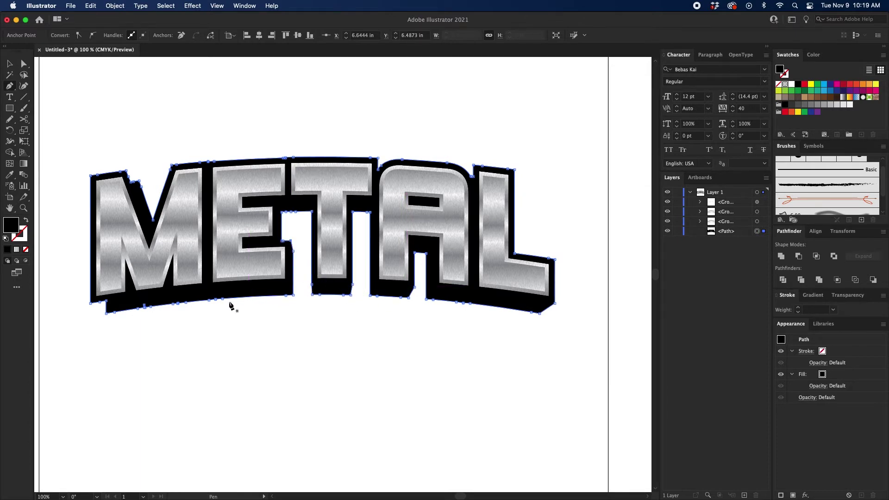
{"action": "left_click", "coordinate": [100, 303]}
{"action": "left_click", "coordinate": [131, 179]}
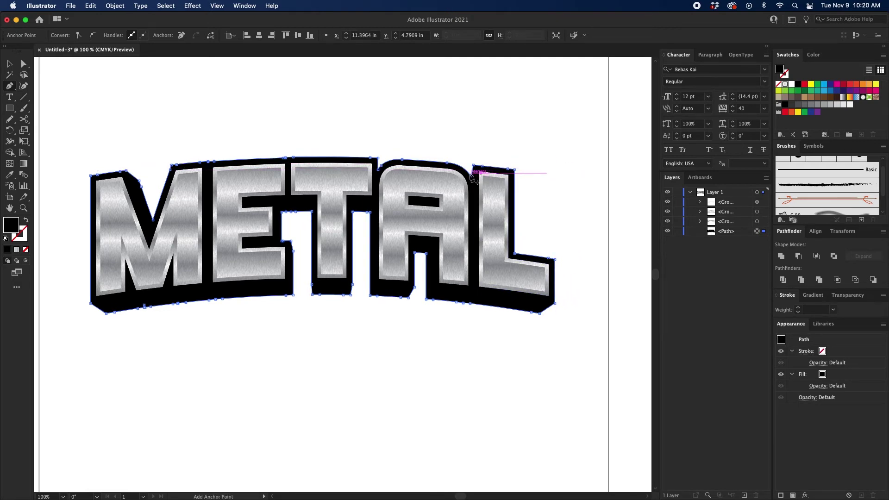
{"action": "left_click", "coordinate": [470, 174]}
{"action": "left_click_drag", "start_coordinate": [472, 176], "coordinate": [470, 174]}
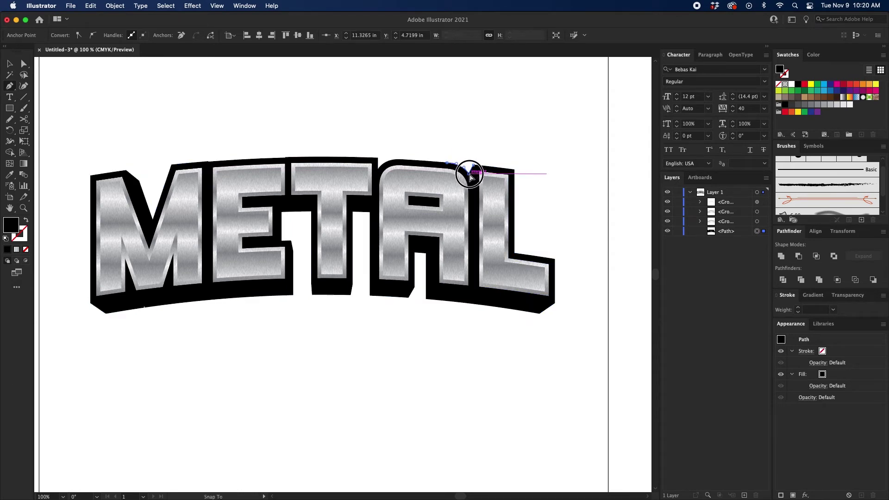
{"action": "key", "text": "v"}
{"action": "left_click", "coordinate": [549, 166]}
{"action": "scroll", "coordinate": [546, 165], "scroll_direction": "down", "scroll_amount": 1}
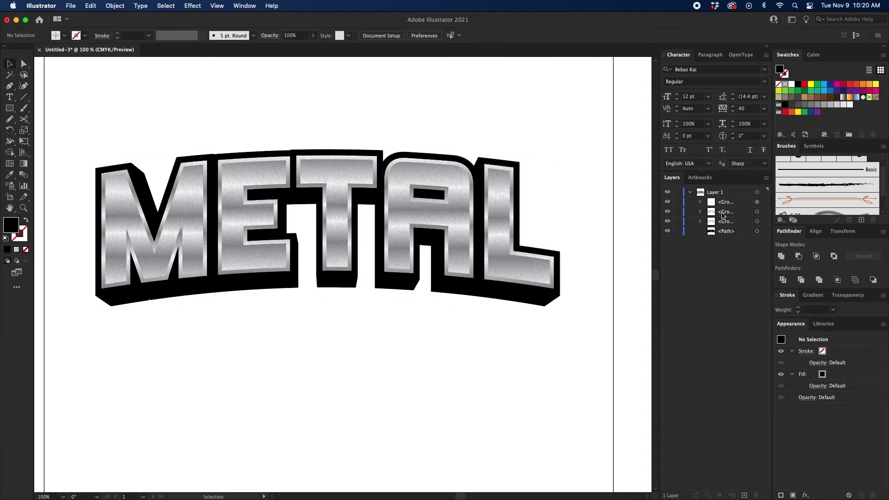
{"action": "left_click", "coordinate": [736, 232]}
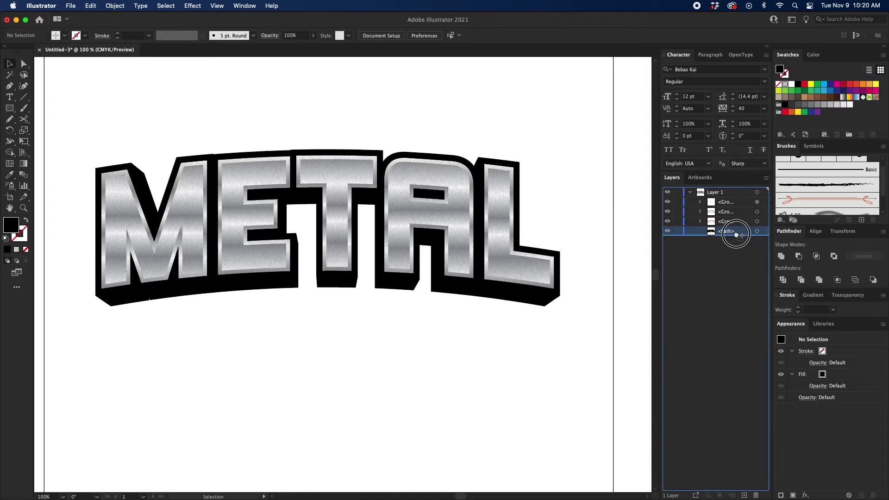
{"action": "left_click_drag", "start_coordinate": [736, 232], "coordinate": [758, 240]}
{"action": "key", "text": "super+z"}
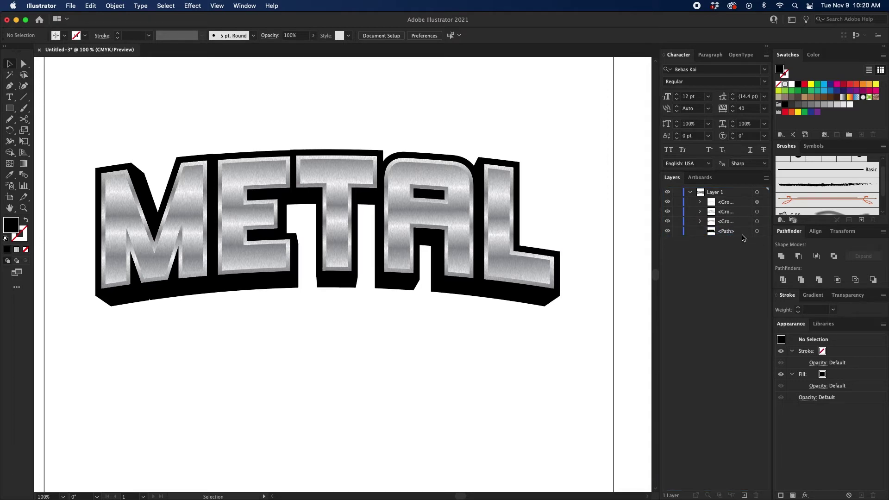
Step: Duplicate the cleaned black backing path beneath itself and give the bottom copy a 10 pt black stroke
{"action": "left_click_drag", "start_coordinate": [737, 232], "coordinate": [744, 494]}
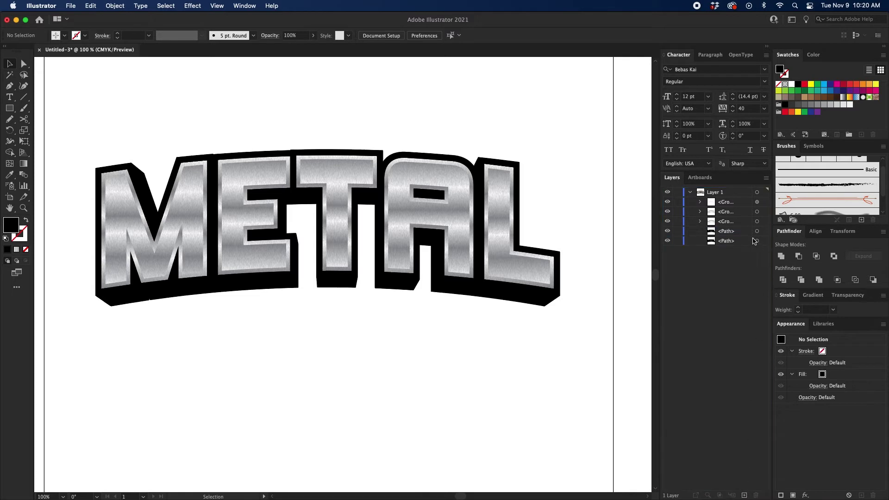
{"action": "left_click", "coordinate": [756, 241]}
{"action": "left_click", "coordinate": [798, 308]}
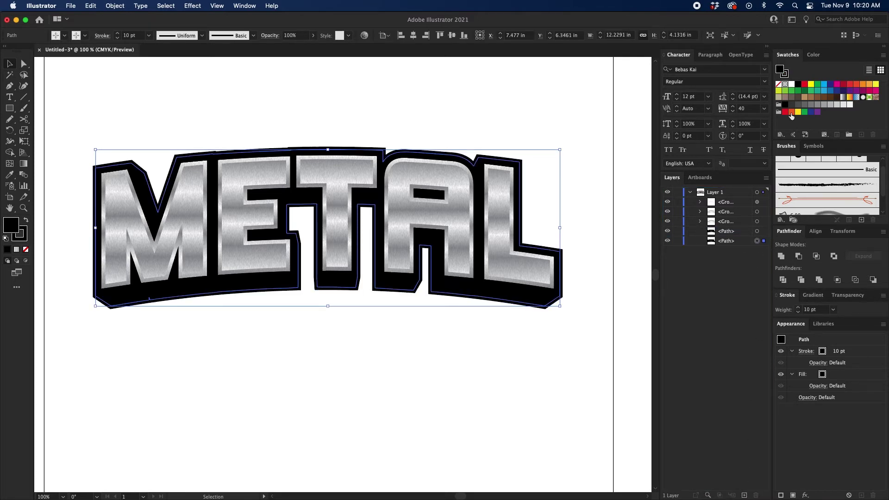
Step: Expand and unite the stroked bottom copy into one shape and fill it with the chrome gradient
{"action": "left_click", "coordinate": [118, 10]}
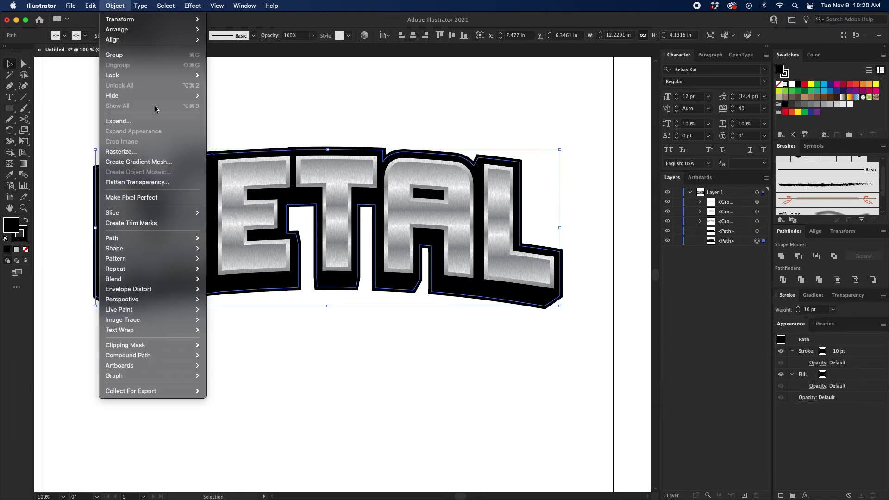
{"action": "left_click", "coordinate": [118, 121]}
{"action": "left_click", "coordinate": [470, 313]}
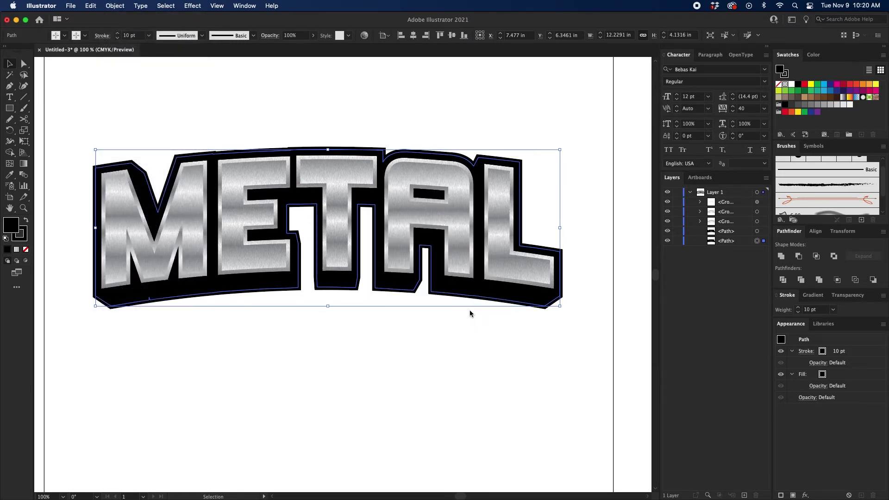
{"action": "left_click", "coordinate": [780, 256]}
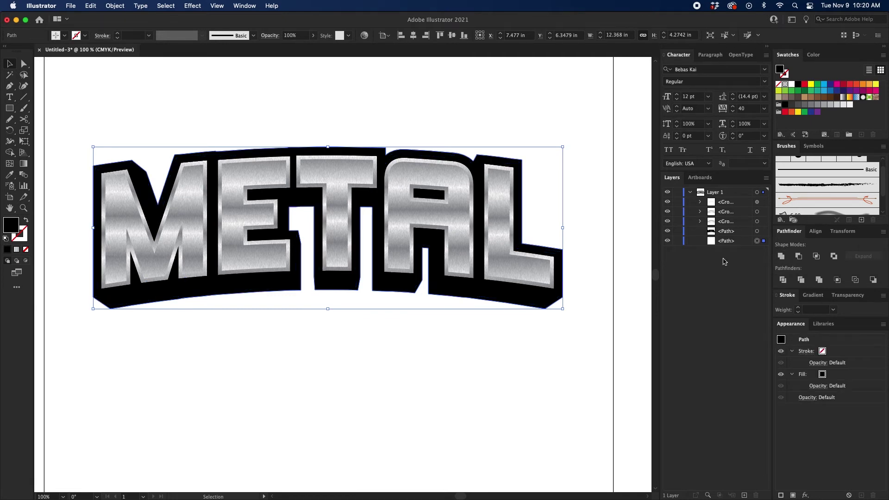
{"action": "left_click", "coordinate": [17, 250]}
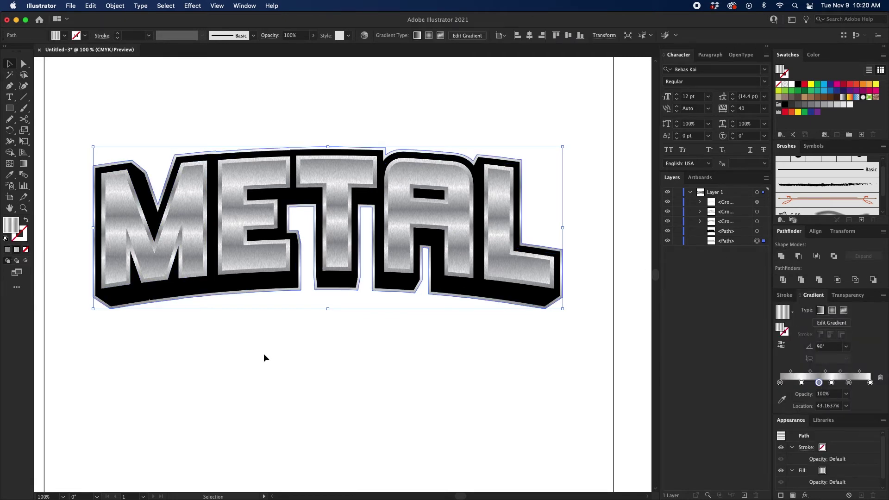
{"action": "left_click", "coordinate": [493, 395]}
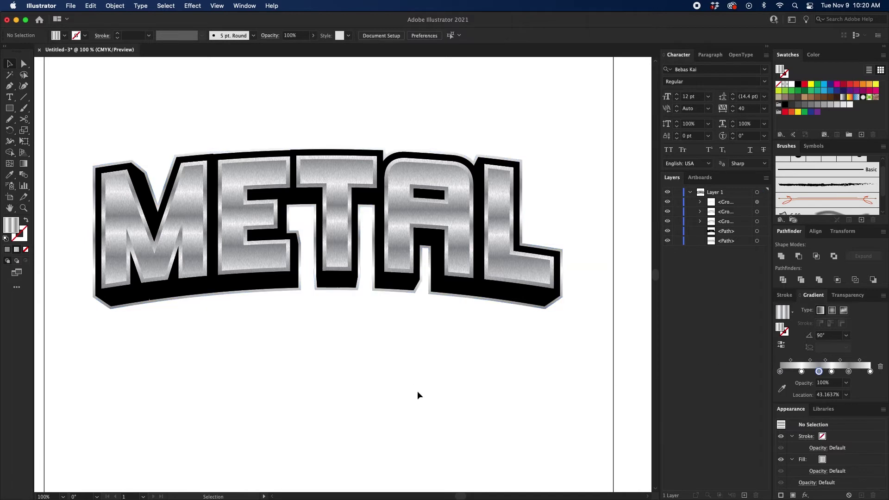
Step: Create a 15 × 15 in rectangle for the background with the chrome gradient fill
{"action": "key", "text": "super+minus"}
{"action": "left_click_drag", "start_coordinate": [420, 387], "coordinate": [428, 373]}
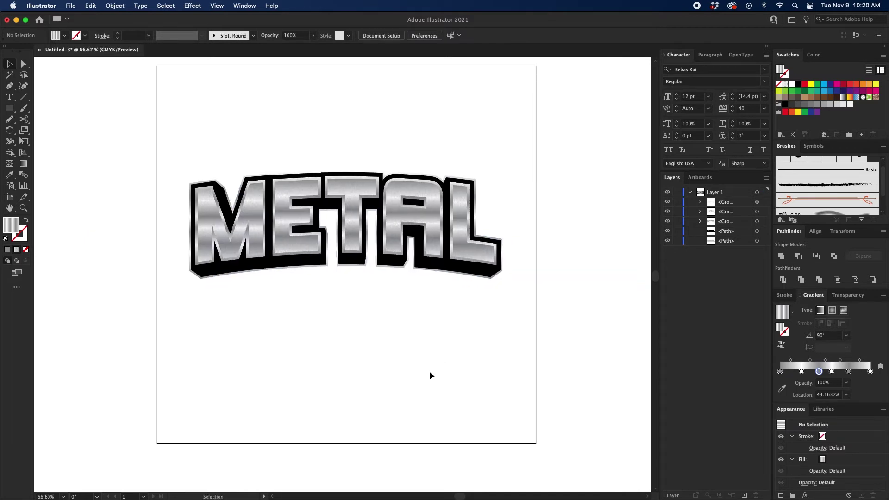
{"action": "key", "text": "m"}
{"action": "left_click", "coordinate": [259, 303]}
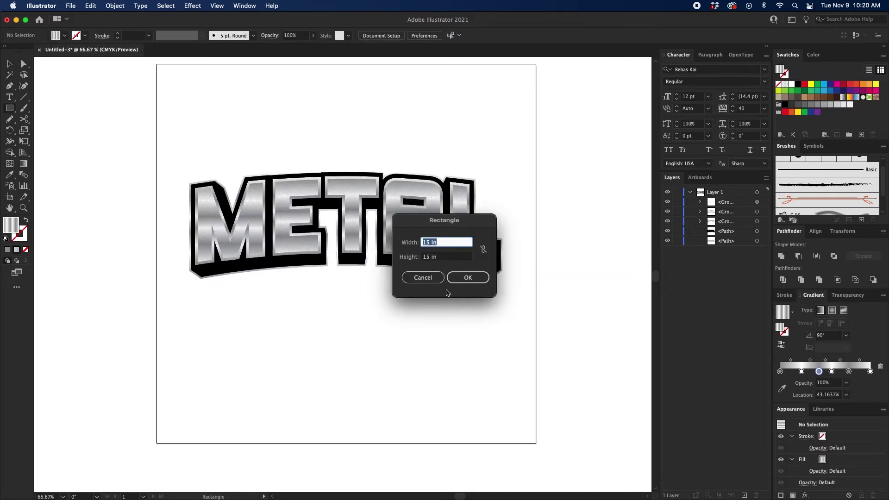
{"action": "left_click", "coordinate": [470, 277]}
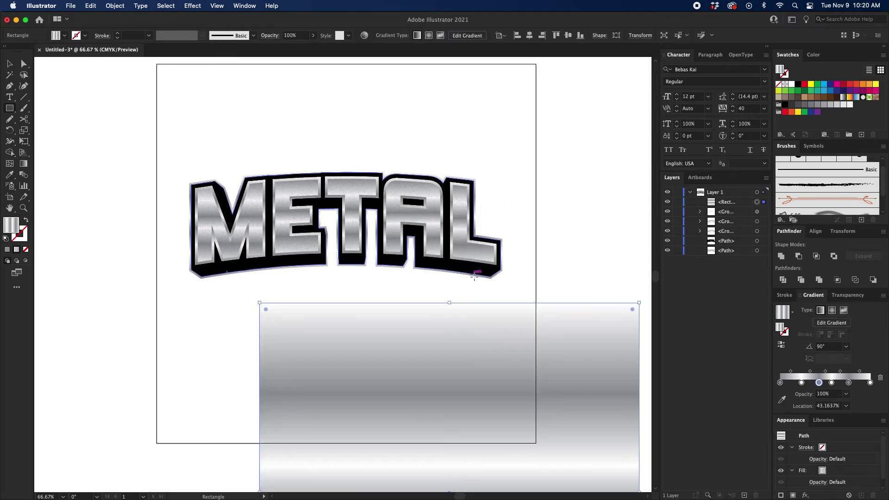
Step: Fill the 15 × 15 in background rectangle with black and centre it on the artboard horizontally and vertically
{"action": "left_click", "coordinate": [785, 85]}
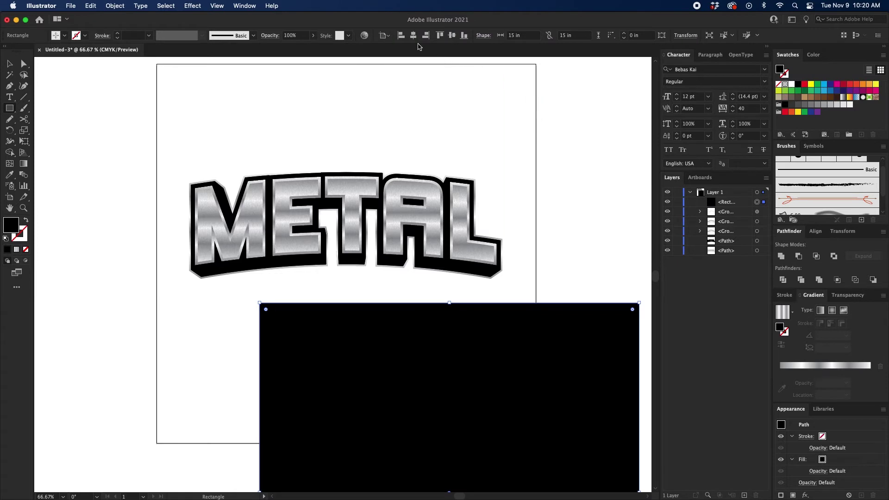
{"action": "left_click", "coordinate": [413, 35]}
{"action": "left_click", "coordinate": [452, 36]}
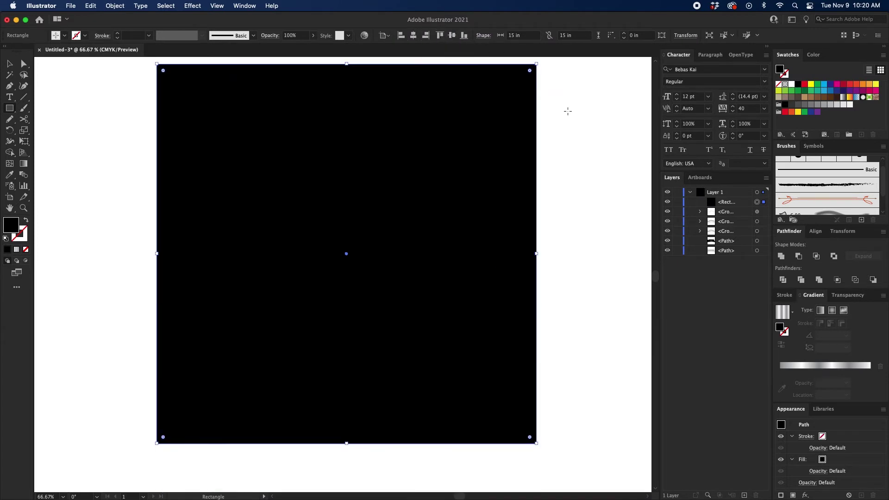
Step: Move the black background rectangle to the bottom of the layer stack, beneath all the lettering, and deselect it
{"action": "key", "text": "v"}
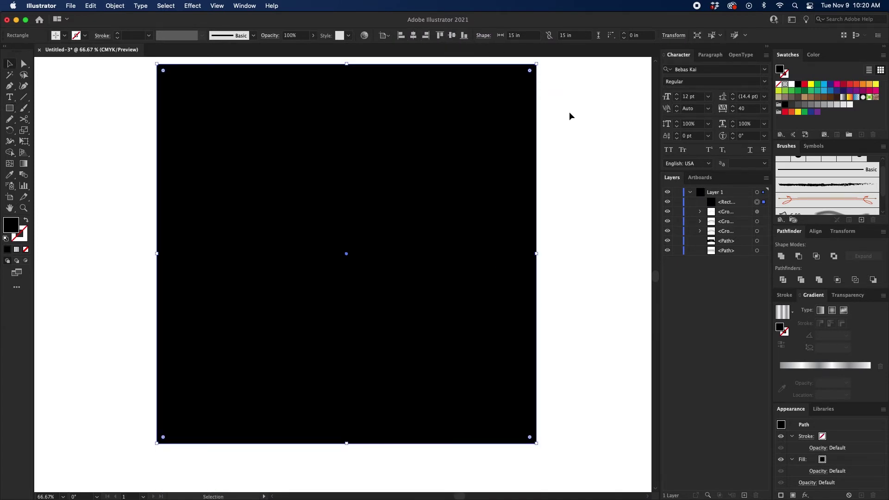
{"action": "left_click_drag", "start_coordinate": [739, 203], "coordinate": [730, 256]}
{"action": "left_click", "coordinate": [561, 224]}
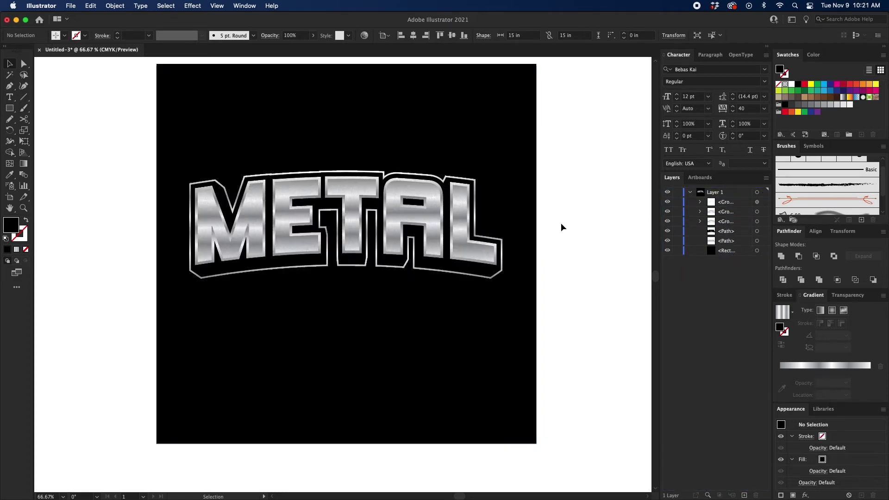
Step: Lock the black background rectangle so that it cannot be selected
{"action": "scroll", "coordinate": [572, 227], "scroll_direction": "up", "scroll_amount": 1}
{"action": "left_click_drag", "start_coordinate": [572, 228], "coordinate": [571, 233]}
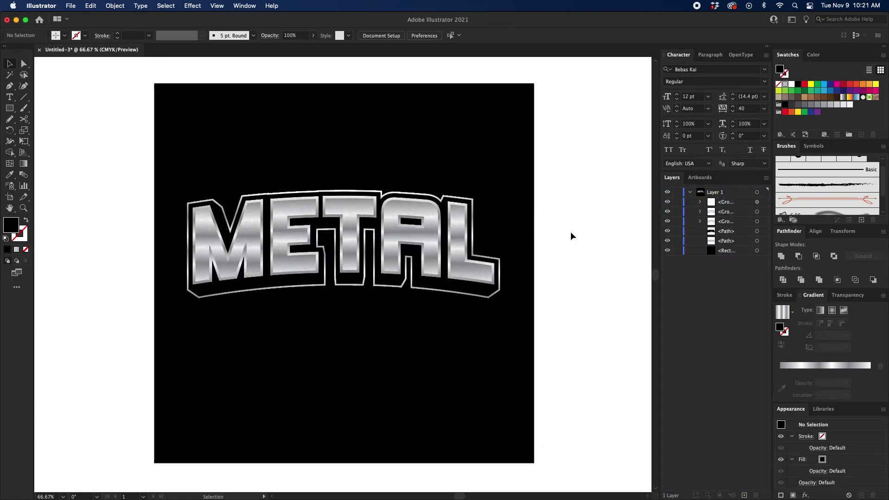
{"action": "scroll", "coordinate": [572, 232], "scroll_direction": "up", "scroll_amount": 1}
{"action": "scroll", "coordinate": [565, 236], "scroll_direction": "down", "scroll_amount": 1}
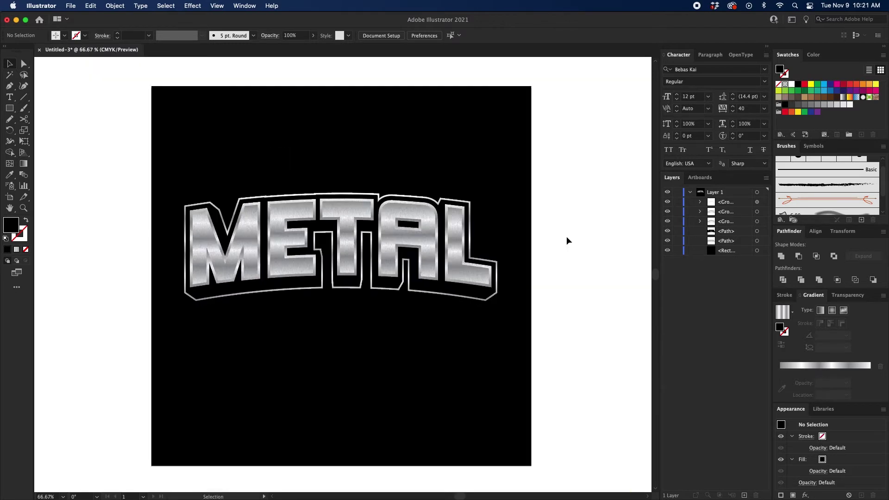
{"action": "left_click_drag", "start_coordinate": [565, 236], "coordinate": [555, 256]}
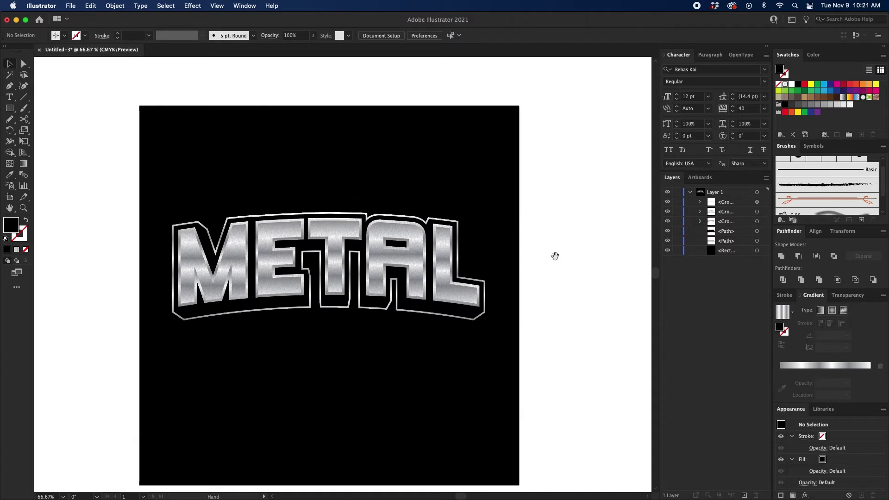
{"action": "left_click", "coordinate": [509, 198]}
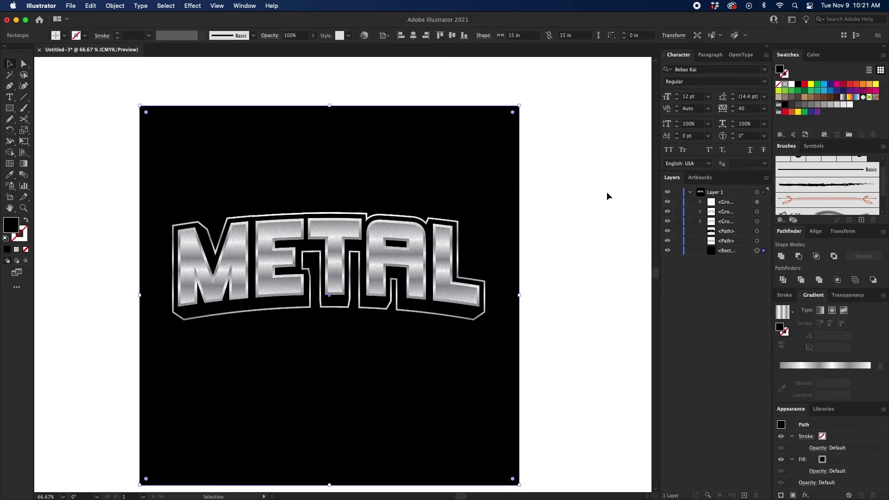
{"action": "left_click", "coordinate": [644, 218]}
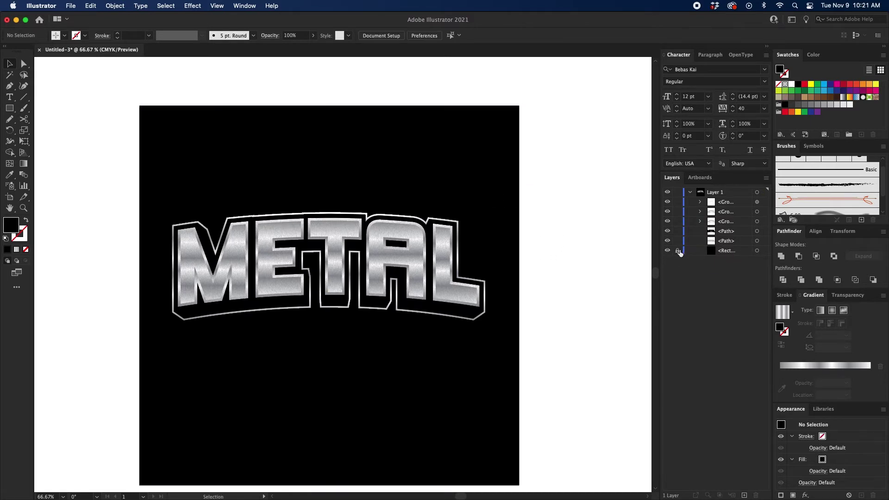
{"action": "left_click_drag", "start_coordinate": [555, 142], "coordinate": [543, 173]}
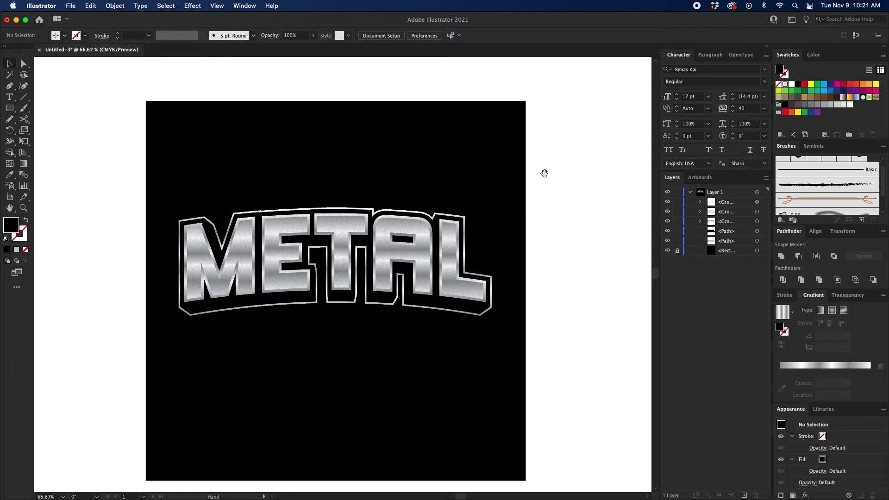
{"action": "left_click_drag", "start_coordinate": [420, 168], "coordinate": [422, 192]}
{"action": "key", "text": "super+1"}
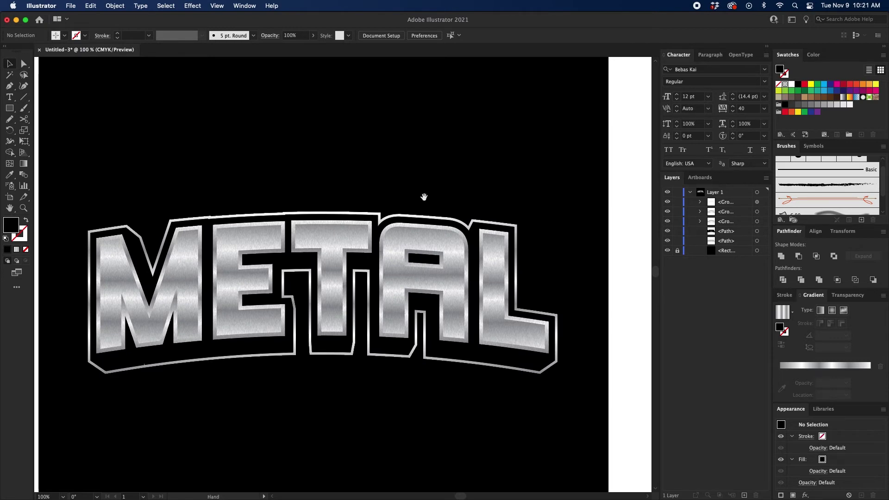
{"action": "scroll", "coordinate": [424, 196], "scroll_direction": "up", "scroll_amount": 3}
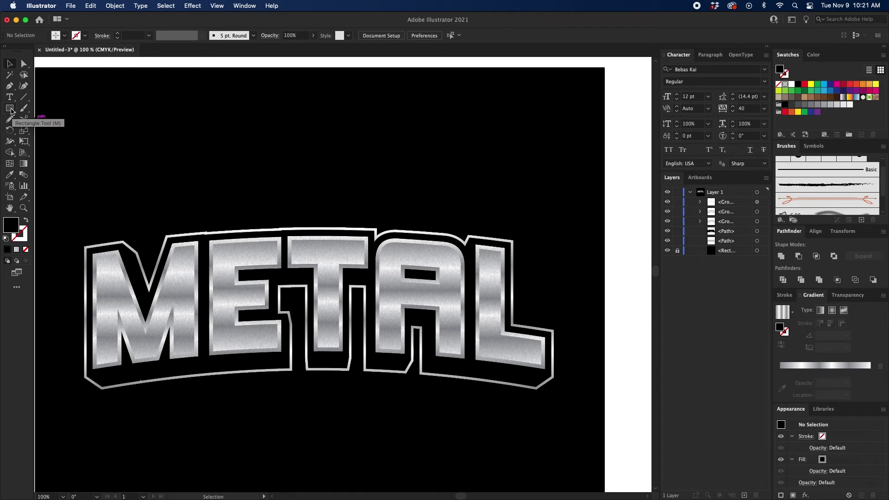
{"action": "left_click_drag", "start_coordinate": [11, 111], "coordinate": [58, 156]}
{"action": "left_click_drag", "start_coordinate": [520, 167], "coordinate": [237, 157]}
{"action": "left_click_drag", "start_coordinate": [392, 175], "coordinate": [422, 216]}
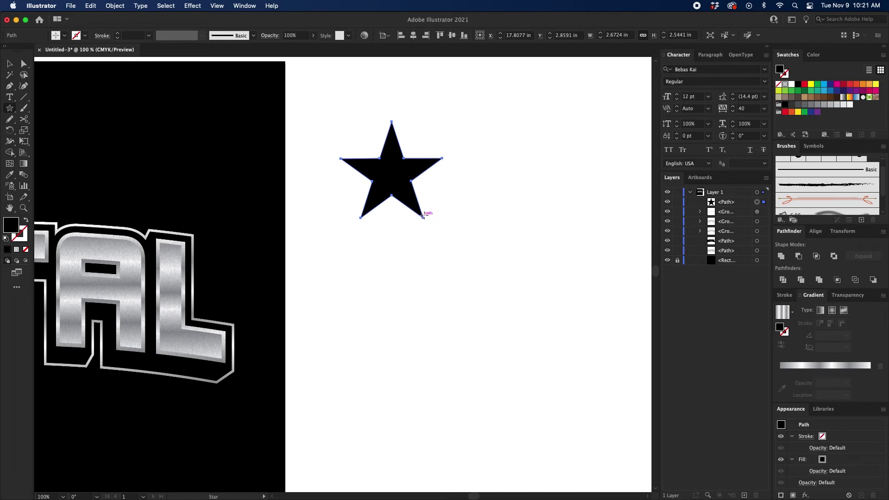
{"action": "key", "text": "v"}
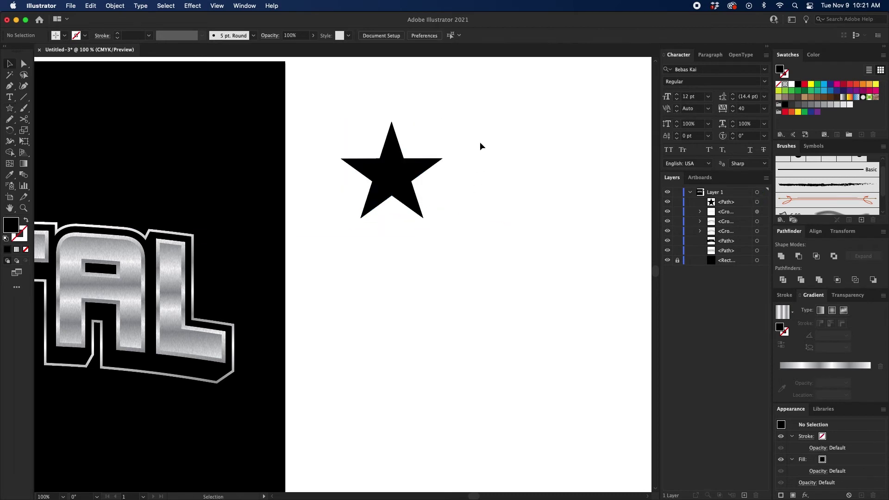
{"action": "key", "text": "Delete"}
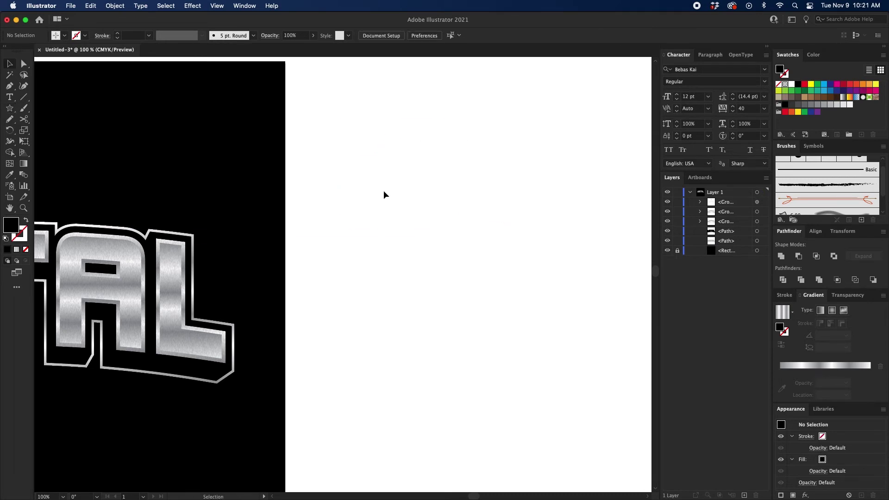
Step: Draw a black four-pointed star with long, thin points, about 5 in wide and tall, on the empty canvas beside the artboard
{"action": "left_click", "coordinate": [11, 111]}
{"action": "left_click_drag", "start_coordinate": [390, 178], "coordinate": [426, 201]}
{"action": "key", "text": "Down"}
{"action": "key", "text": "Down"}
{"action": "key", "text": "Up"}
{"action": "key", "text": "Up"}
{"action": "key", "text": "Up"}
{"action": "key", "text": "Up"}
{"action": "key", "text": "Up"}
{"action": "key", "text": "Up"}
{"action": "key", "text": "Up"}
{"action": "key", "text": "Up"}
{"action": "key", "text": "Up"}
{"action": "key", "text": "Up"}
{"action": "key", "text": "Up"}
{"action": "key", "text": "Up"}
{"action": "key", "text": "Up"}
{"action": "key", "text": "Up"}
{"action": "key", "text": "Up"}
{"action": "key", "text": "Down"}
{"action": "key", "text": "Down"}
{"action": "key", "text": "Down"}
{"action": "key", "text": "Down"}
{"action": "key", "text": "Down"}
{"action": "key", "text": "Down"}
{"action": "key", "text": "Down"}
{"action": "key", "text": "Down"}
{"action": "key", "text": "Down"}
{"action": "key", "text": "Down"}
{"action": "key", "text": "Down"}
{"action": "key", "text": "Down"}
{"action": "key", "text": "Down"}
{"action": "key", "text": "Down"}
{"action": "key", "text": "Down"}
{"action": "key", "text": "Up"}
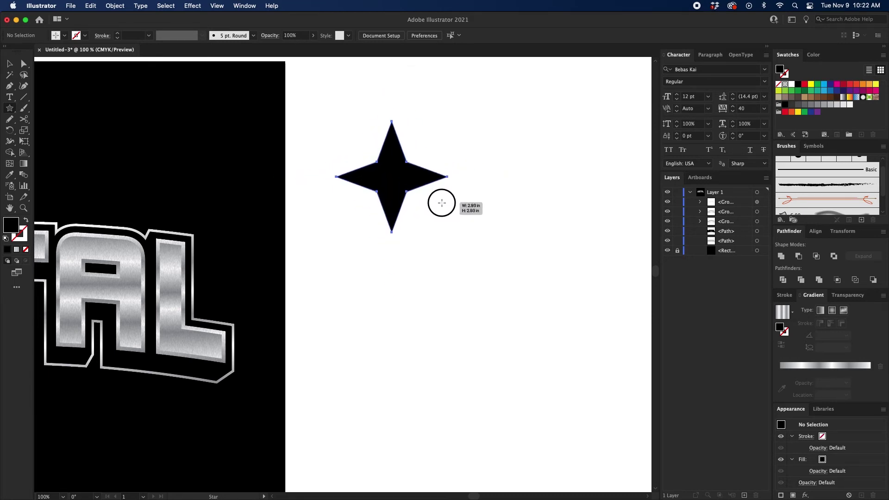
{"action": "left_click_drag", "start_coordinate": [441, 203], "coordinate": [476, 224]}
Step: Move the four-pointed star down and farther away from the artboard's right edge on the empty canvas
{"action": "key", "text": "v"}
{"action": "left_click_drag", "start_coordinate": [393, 180], "coordinate": [417, 224]}
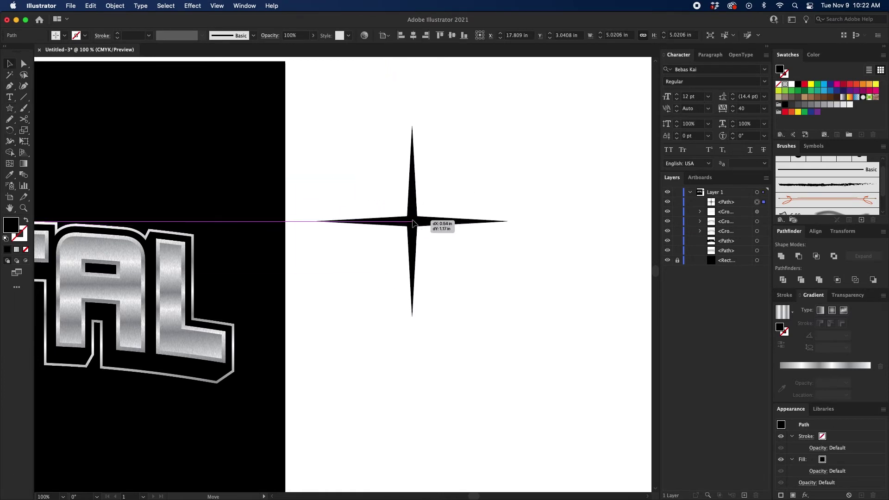
{"action": "scroll", "coordinate": [407, 200], "scroll_direction": "right", "scroll_amount": 2}
{"action": "scroll", "coordinate": [449, 181], "scroll_direction": "right", "scroll_amount": 3}
{"action": "scroll", "coordinate": [449, 181], "scroll_direction": "up", "scroll_amount": 1}
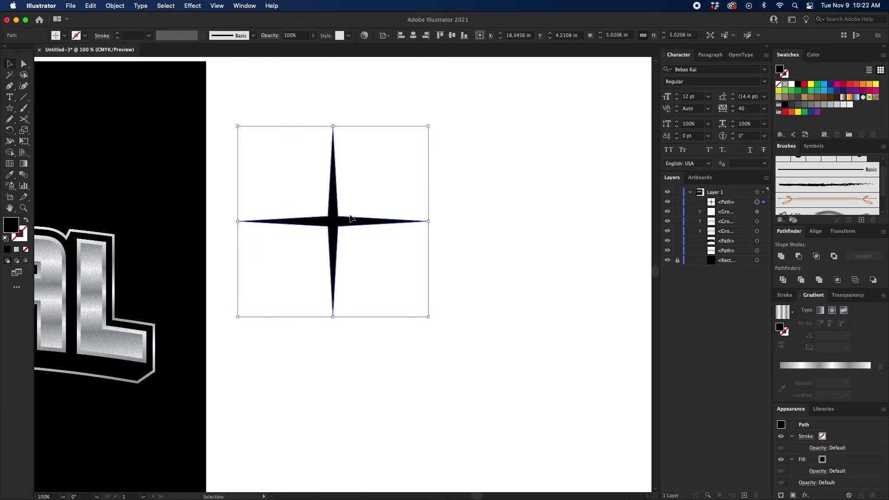
{"action": "left_click_drag", "start_coordinate": [334, 218], "coordinate": [347, 218]}
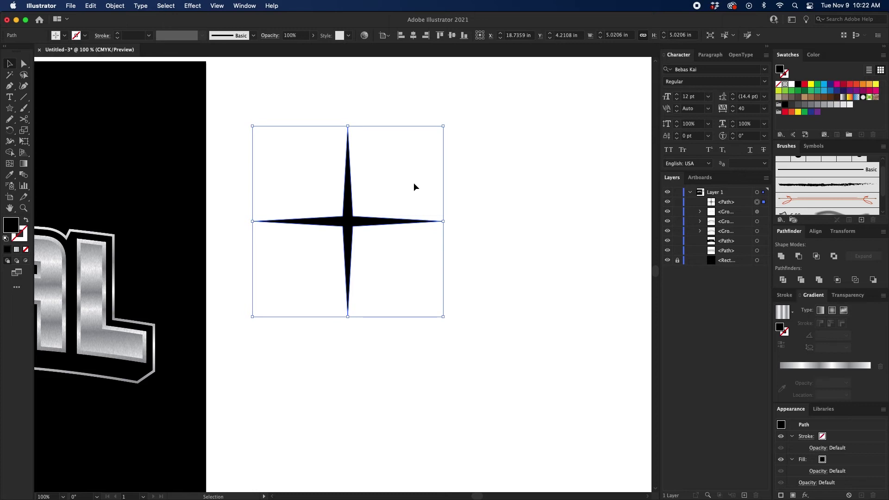
Step: Duplicate the star in place, rotating the copy 45° and scaling it down from its centre to about 2.5 in wide
{"action": "key", "text": "super+c"}
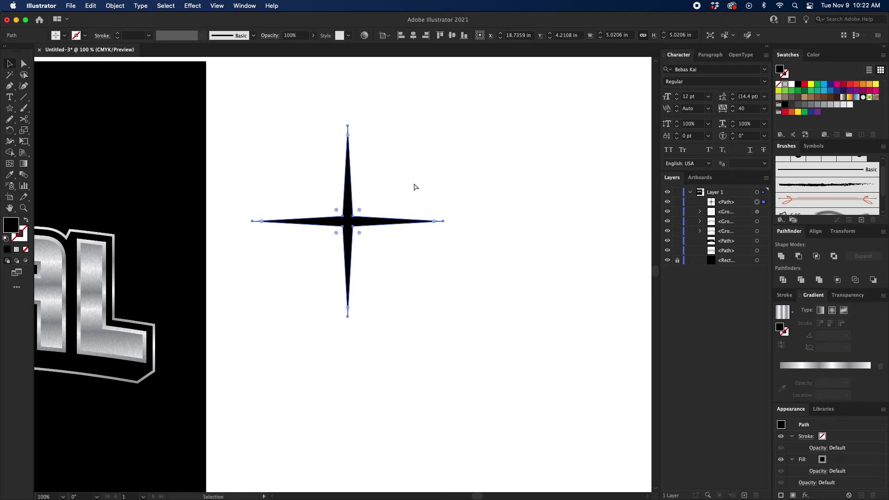
{"action": "key", "text": "super+f"}
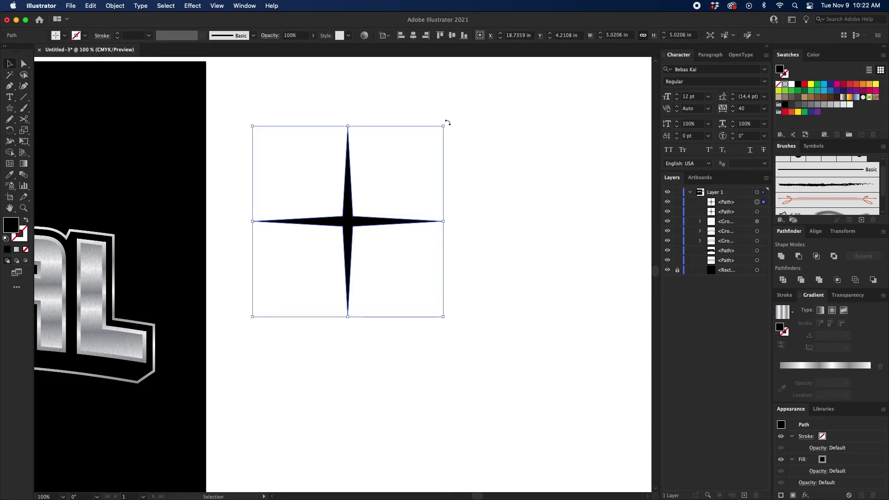
{"action": "left_click", "coordinate": [447, 122]}
{"action": "left_click_drag", "start_coordinate": [447, 123], "coordinate": [493, 185]}
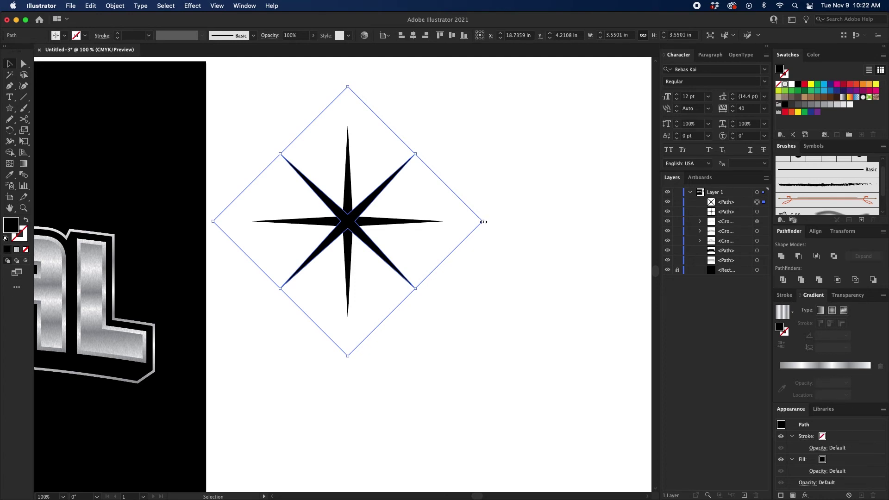
{"action": "left_click_drag", "start_coordinate": [483, 221], "coordinate": [443, 221]}
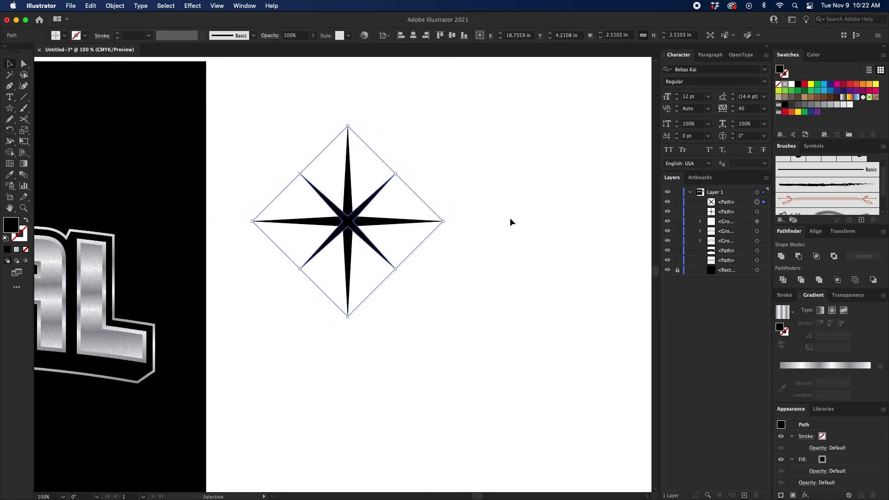
Step: Select both overlapping stars and group them into one eight-pointed sparkle
{"action": "left_click", "coordinate": [508, 219]}
{"action": "left_click_drag", "start_coordinate": [482, 170], "coordinate": [283, 264]}
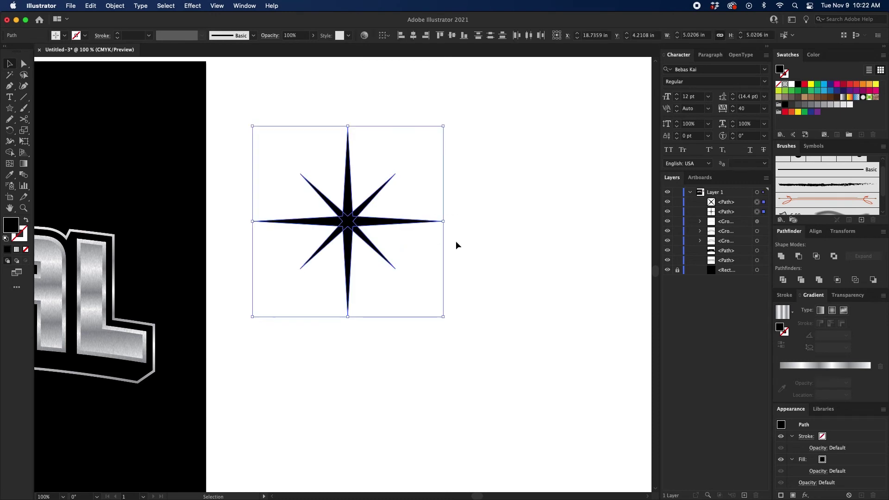
{"action": "key", "text": "super+g"}
Step: Place the sparkle on the black background below the lettering at about 3 in wide and fill it with white
{"action": "scroll", "coordinate": [467, 243], "scroll_direction": "left", "scroll_amount": 10}
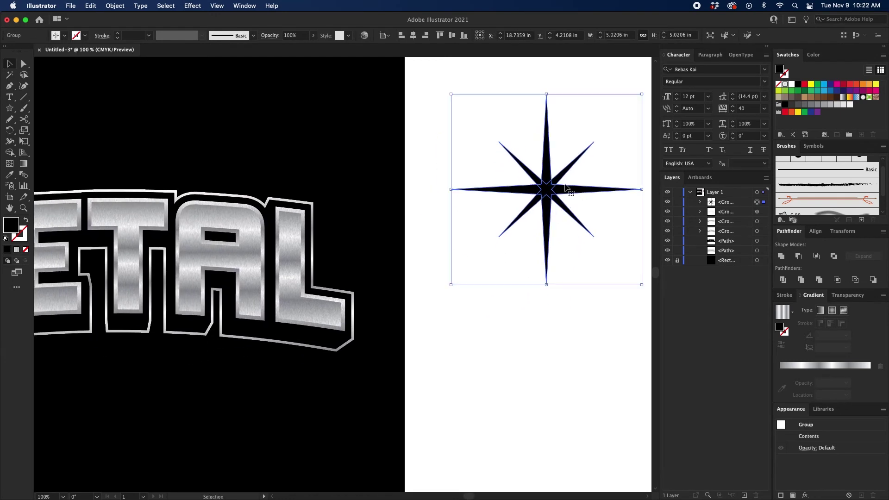
{"action": "left_click_drag", "start_coordinate": [565, 188], "coordinate": [424, 268]}
{"action": "left_click", "coordinate": [791, 83]}
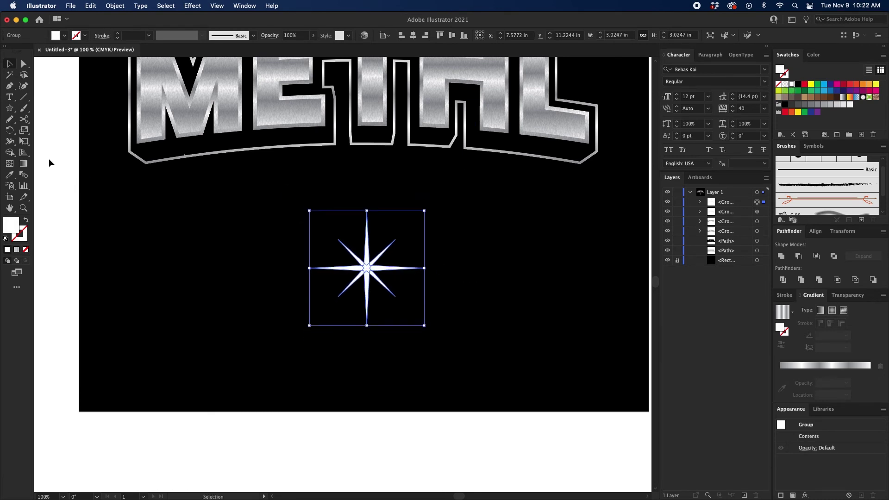
Step: Draw a white circle about 2.1 in in diameter, centred on the sparkle
{"action": "left_click", "coordinate": [8, 108]}
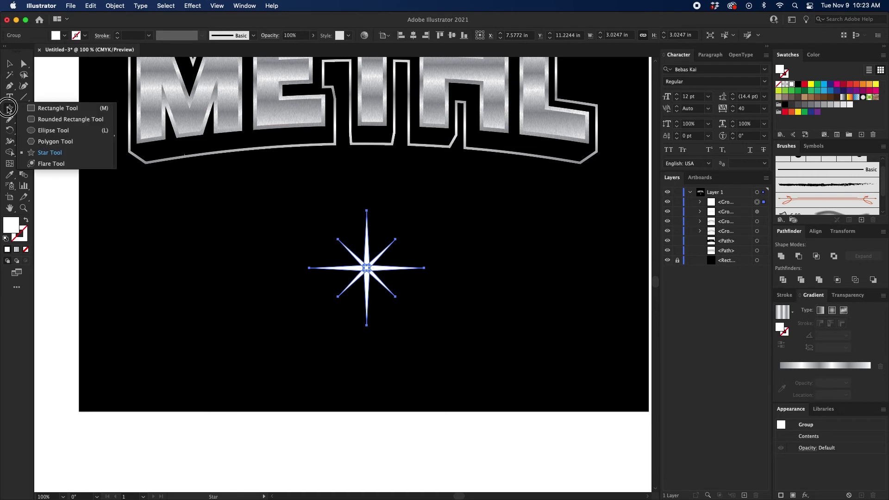
{"action": "left_click", "coordinate": [72, 134]}
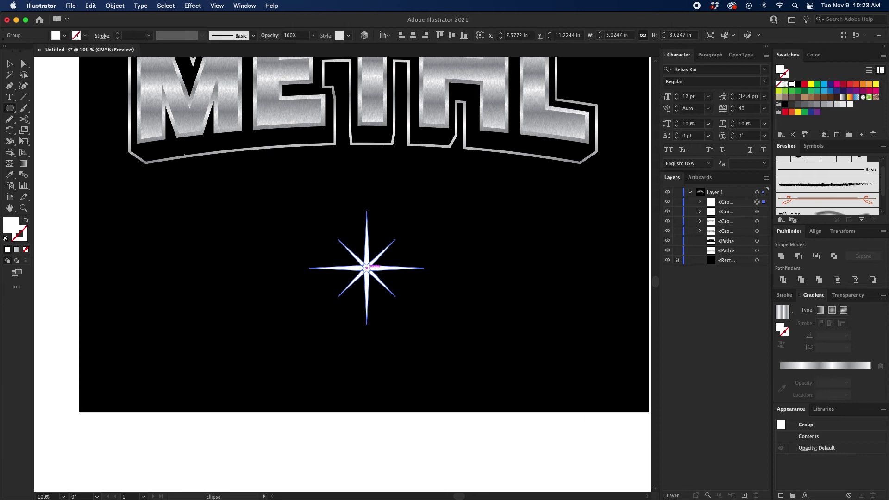
{"action": "left_click_drag", "start_coordinate": [366, 267], "coordinate": [407, 308]}
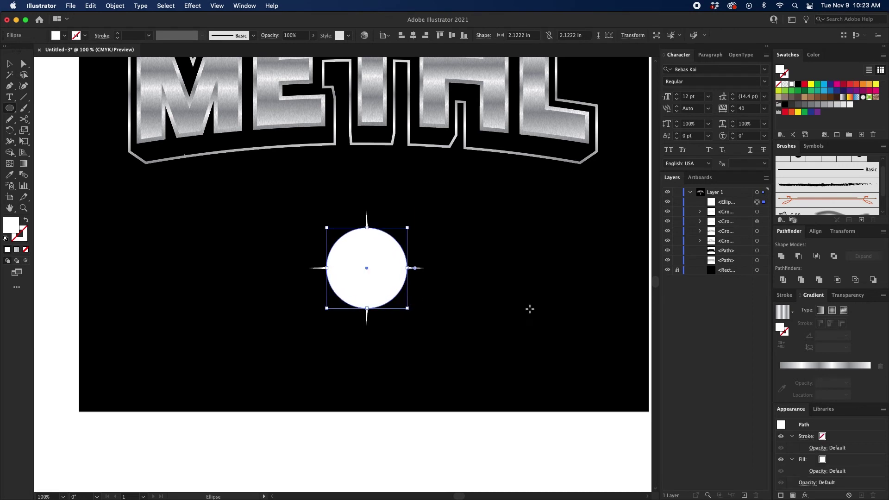
Step: Apply a gradient fill to the circle and remove the extra gray and middle stops, leaving only two white stops
{"action": "left_click", "coordinate": [823, 365]}
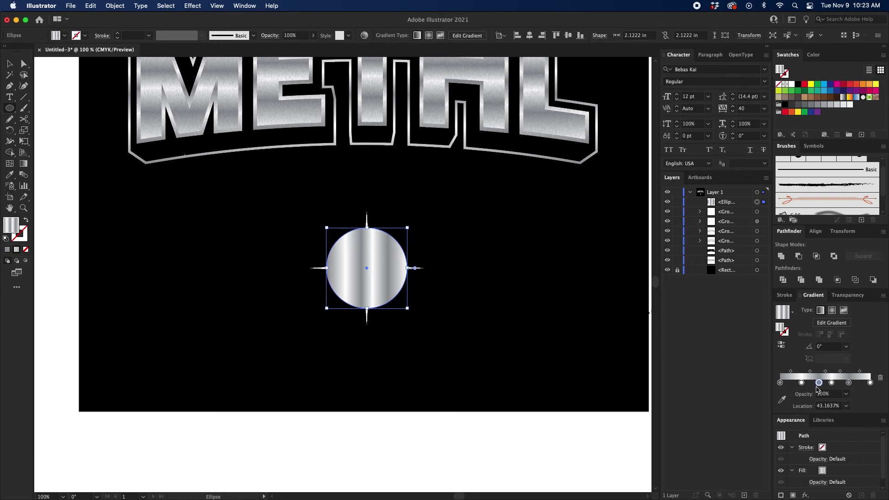
{"action": "left_click_drag", "start_coordinate": [819, 382], "coordinate": [781, 404]}
{"action": "left_click_drag", "start_coordinate": [849, 383], "coordinate": [779, 383]}
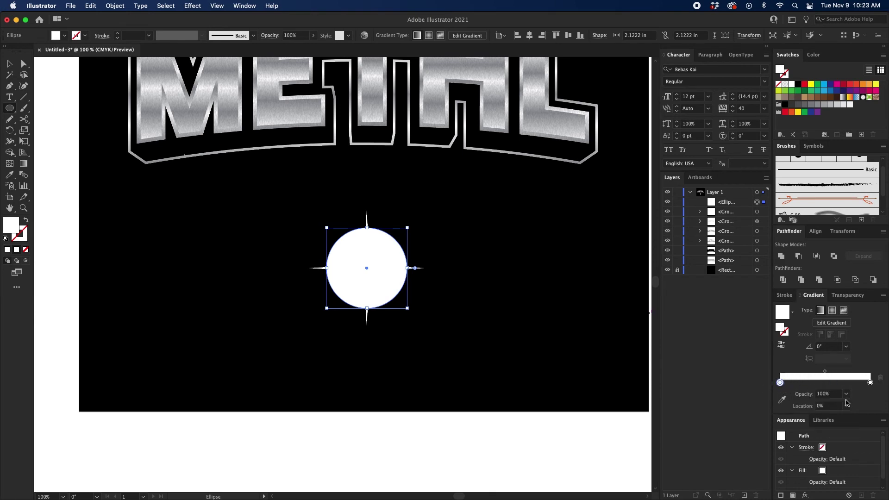
Step: Make the circle a soft glow with a reversed radial gradient, setting the selected white stop's opacity to 0%
{"action": "left_click", "coordinate": [846, 394]}
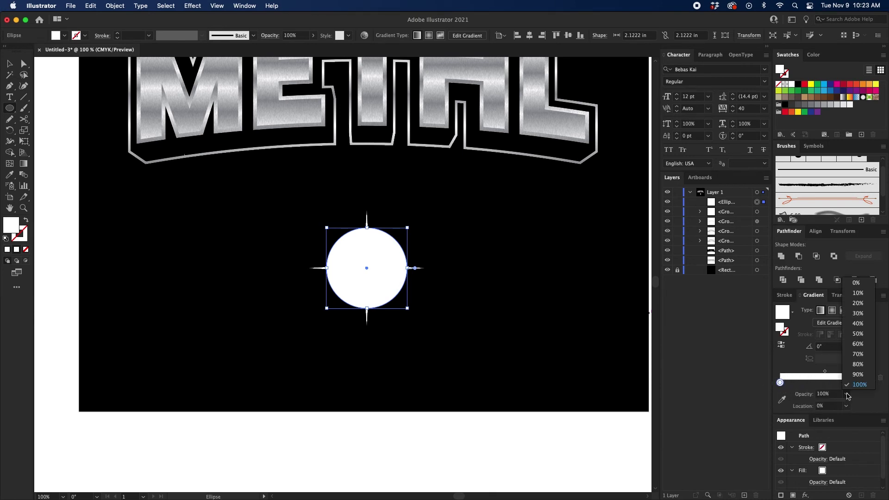
{"action": "left_click", "coordinate": [859, 286]}
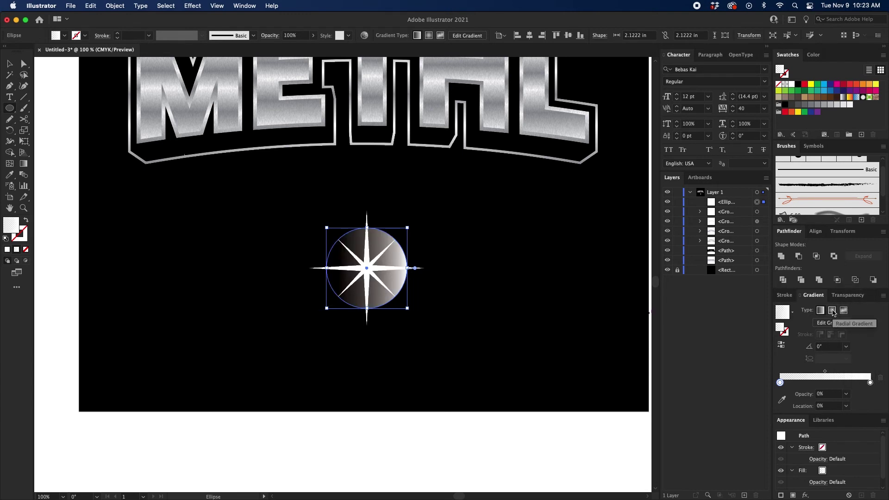
{"action": "left_click", "coordinate": [832, 310]}
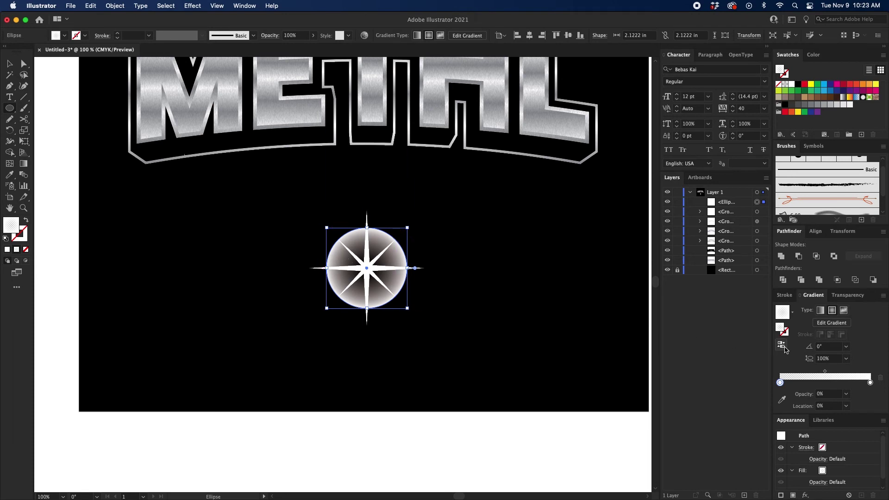
{"action": "left_click", "coordinate": [782, 346]}
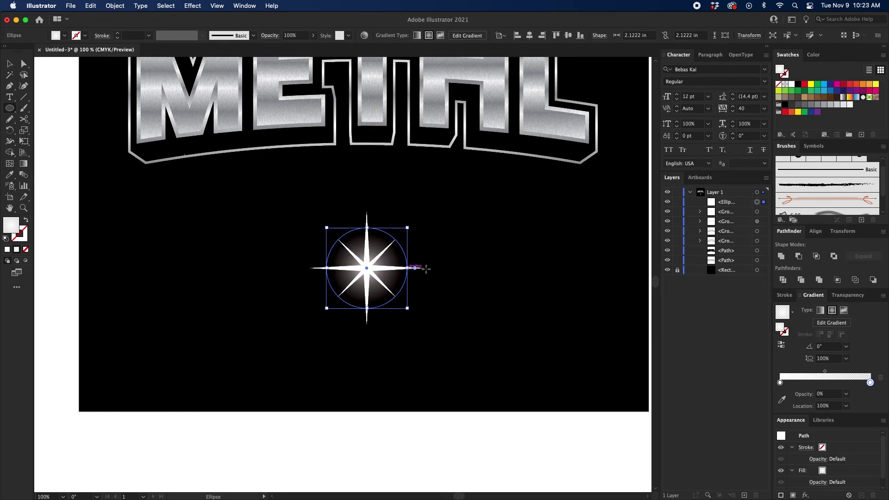
Step: Tighten the glow circle's radial gradient by setting the opaque stop to about 14% and the transparent stop to about 95%
{"action": "left_click_drag", "start_coordinate": [780, 383], "coordinate": [790, 383]}
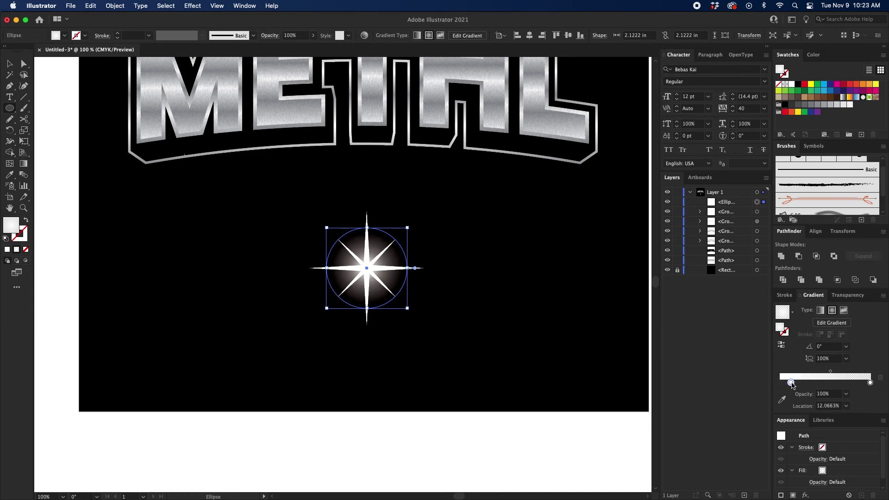
{"action": "left_click_drag", "start_coordinate": [870, 383], "coordinate": [866, 384]}
{"action": "key", "text": "v"}
{"action": "left_click", "coordinate": [607, 348]}
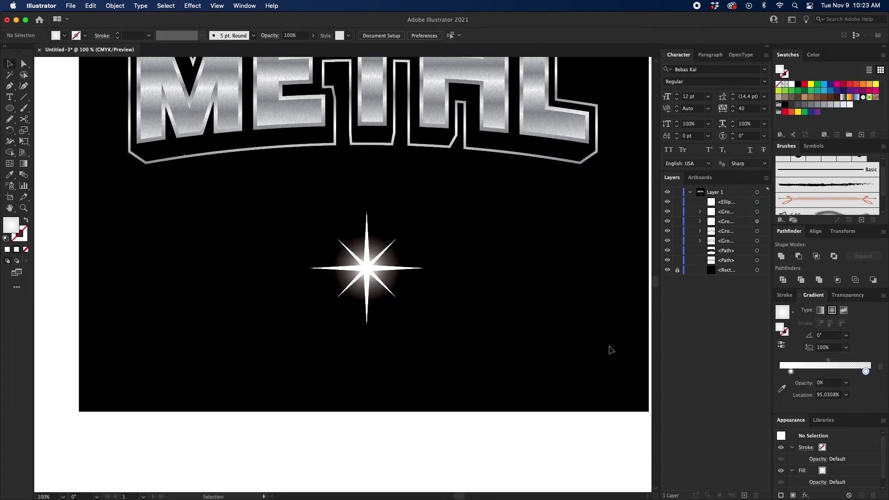
{"action": "scroll", "coordinate": [543, 329], "scroll_direction": "up", "scroll_amount": 1}
{"action": "scroll", "coordinate": [544, 329], "scroll_direction": "right", "scroll_amount": 1}
{"action": "left_click", "coordinate": [362, 292]}
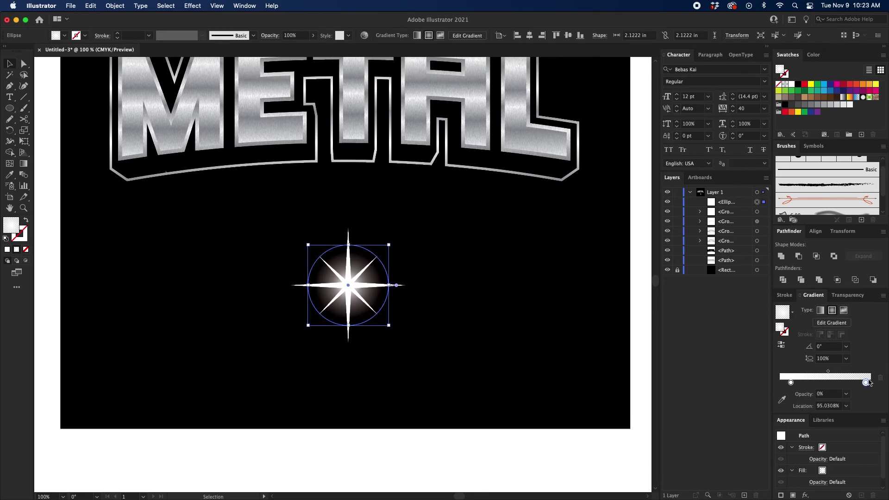
{"action": "left_click", "coordinate": [791, 382]}
Step: Enlarge the glow circle evenly around the star's centre and group it with the star
{"action": "left_click_drag", "start_coordinate": [390, 243], "coordinate": [274, 351]}
{"action": "left_click", "coordinate": [477, 248]}
{"action": "key", "text": "super+g"}
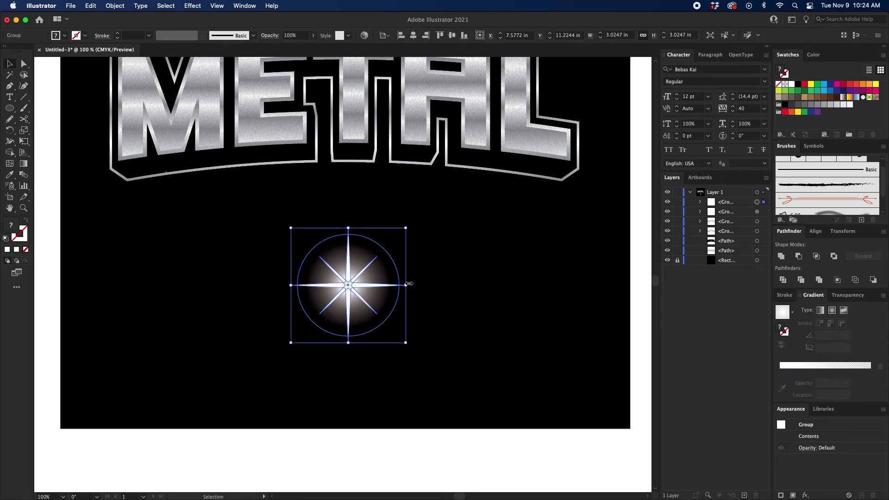
Step: Scale down the glowing sparkle and distribute eight copies of varied sizes over the edges and corners of the METAL letters
{"action": "left_click_drag", "start_coordinate": [409, 283], "coordinate": [366, 285]}
{"action": "key", "text": "space"}
{"action": "left_click_drag", "start_coordinate": [406, 256], "coordinate": [423, 359]}
{"action": "left_click_drag", "start_coordinate": [364, 387], "coordinate": [342, 185]}
{"action": "key", "text": "space"}
{"action": "key", "text": "space"}
{"action": "mouse_move", "coordinate": [343, 185]}
{"action": "left_mouse_down"}
{"action": "mouse_move", "coordinate": [395, 183]}
{"action": "mouse_move", "coordinate": [504, 238]}
{"action": "mouse_move", "coordinate": [408, 268]}
{"action": "mouse_move", "coordinate": [417, 259]}
{"action": "mouse_move", "coordinate": [353, 247]}
{"action": "mouse_move", "coordinate": [238, 184]}
{"action": "mouse_move", "coordinate": [143, 194]}
{"action": "mouse_move", "coordinate": [196, 260]}
{"action": "mouse_move", "coordinate": [190, 267]}
{"action": "mouse_move", "coordinate": [209, 253]}
{"action": "mouse_move", "coordinate": [467, 181]}
{"action": "mouse_move", "coordinate": [564, 286]}
{"action": "mouse_move", "coordinate": [586, 259]}
{"action": "left_mouse_up"}
{"action": "left_click", "coordinate": [601, 237]}
{"action": "scroll", "coordinate": [445, 300], "scroll_direction": "left", "scroll_amount": 3}
{"action": "scroll", "coordinate": [445, 300], "scroll_direction": "down", "scroll_amount": 1}
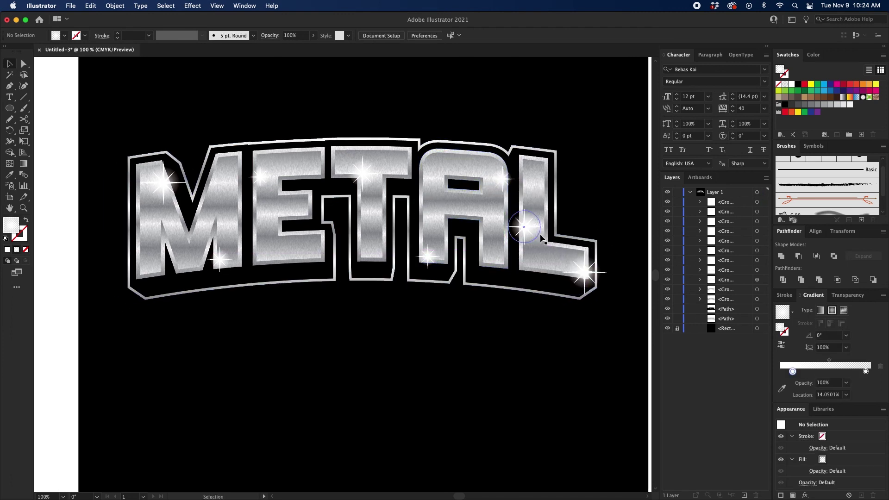
Step: Select all eight sparkles on the METAL lettering, leaving out the texture group, and group them together
{"action": "key", "text": "cmd+minus"}
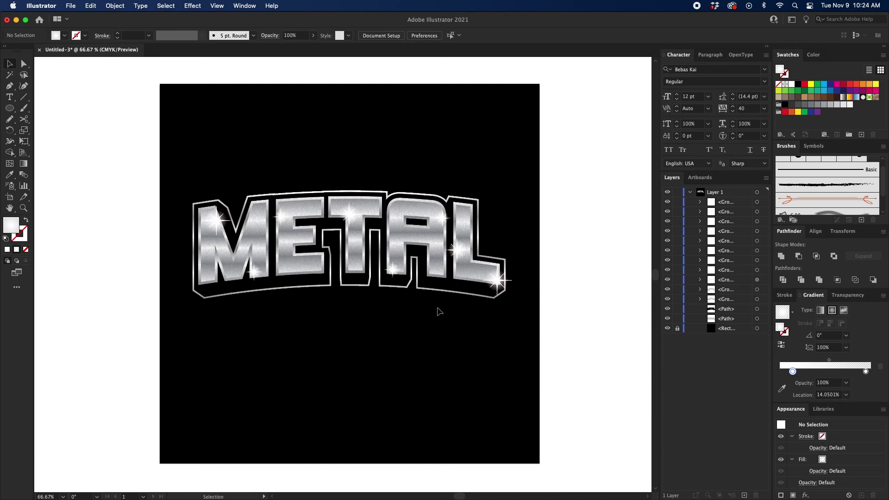
{"action": "key", "text": "cmd+equal"}
{"action": "scroll", "coordinate": [463, 324], "scroll_direction": "up", "scroll_amount": 1}
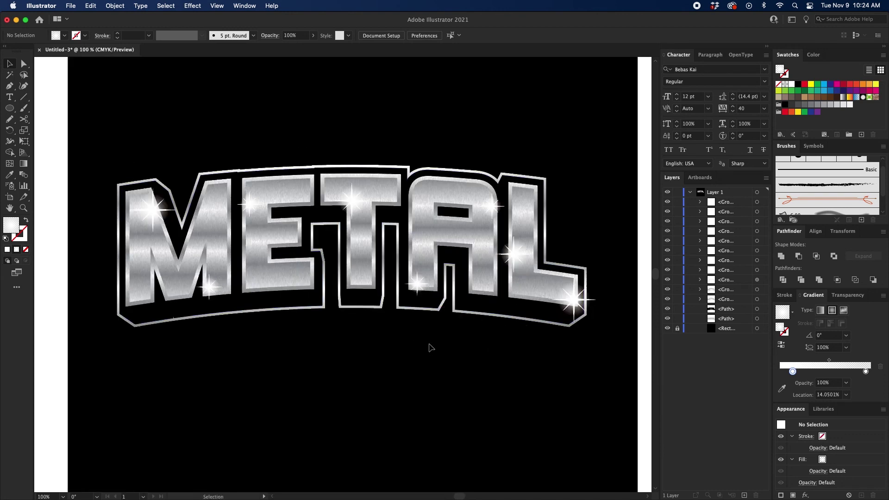
{"action": "left_click", "coordinate": [757, 280]}
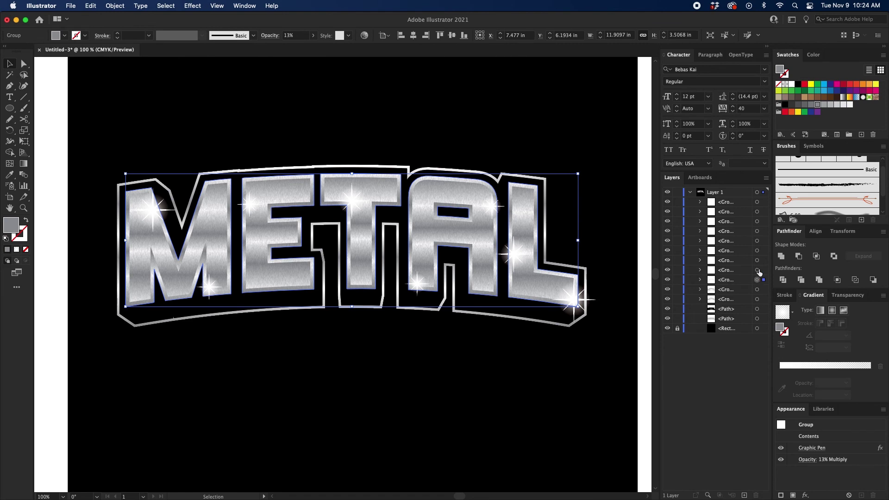
{"action": "left_click", "coordinate": [758, 271]}
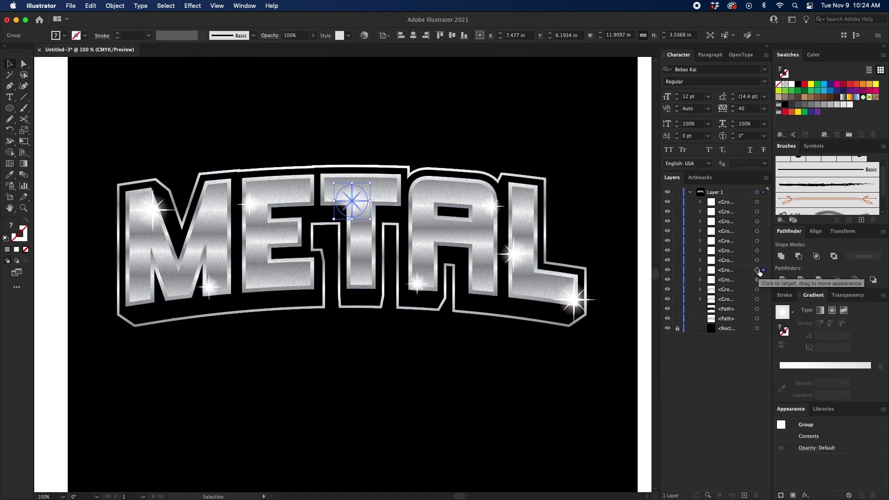
{"action": "left_click", "coordinate": [573, 299], "text": "shift"}
{"action": "left_click", "coordinate": [514, 254], "text": "shift"}
{"action": "left_click", "coordinate": [496, 217], "text": "shift"}
{"action": "left_click", "coordinate": [416, 284], "text": "shift"}
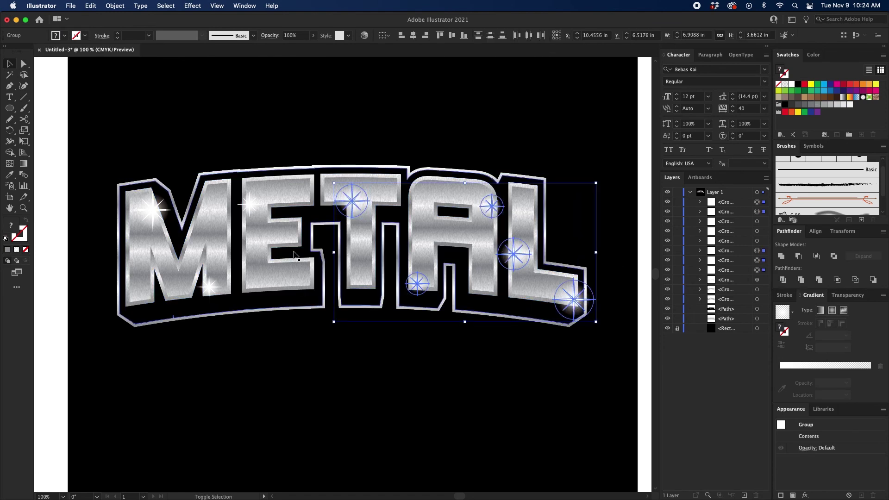
{"action": "left_click", "coordinate": [250, 204], "text": "shift"}
{"action": "left_click", "coordinate": [209, 287], "text": "shift"}
{"action": "left_click", "coordinate": [152, 209], "text": "shift"}
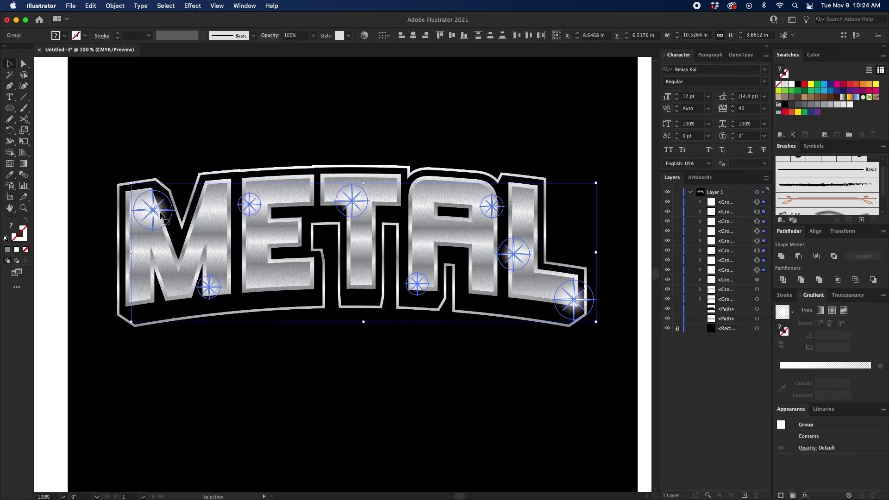
{"action": "key", "text": "ctrl+g"}
{"action": "left_click", "coordinate": [438, 122]}
{"action": "scroll", "coordinate": [435, 125], "scroll_direction": "up", "scroll_amount": 1}
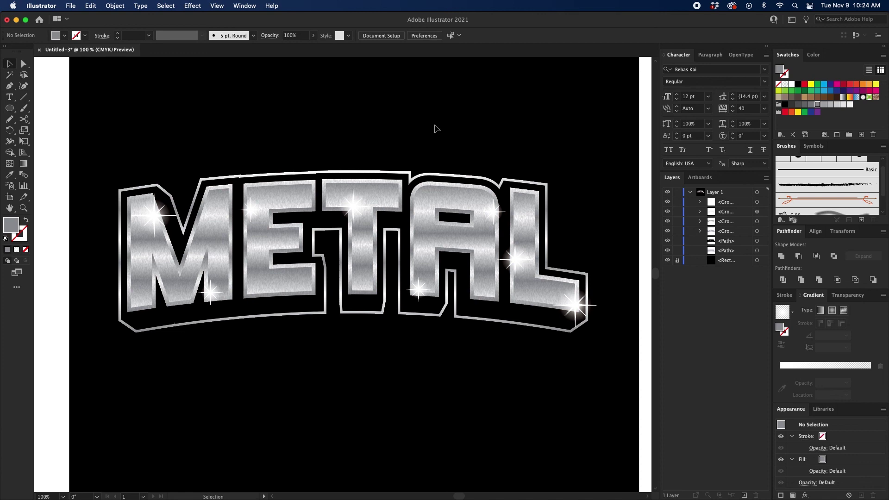
{"action": "scroll", "coordinate": [423, 129], "scroll_direction": "up", "scroll_amount": 3}
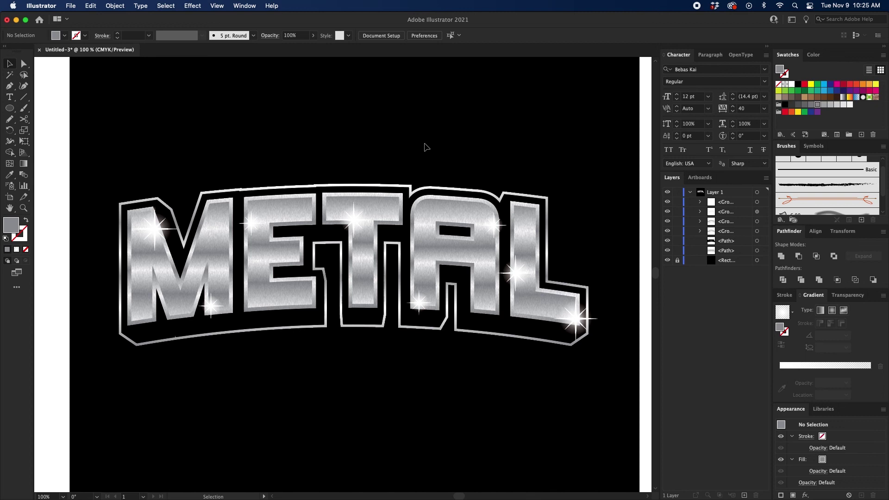
{"action": "key", "text": "ctrl+z"}
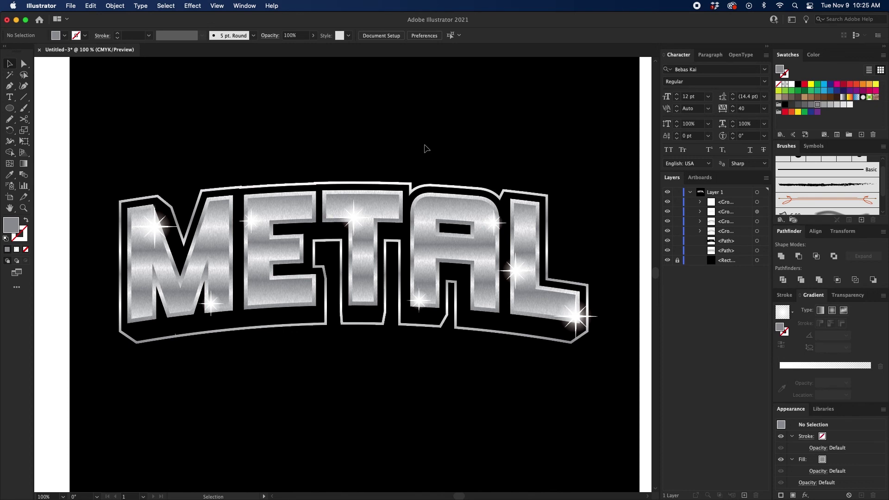
{"action": "scroll", "coordinate": [431, 152], "scroll_direction": "right", "scroll_amount": 1}
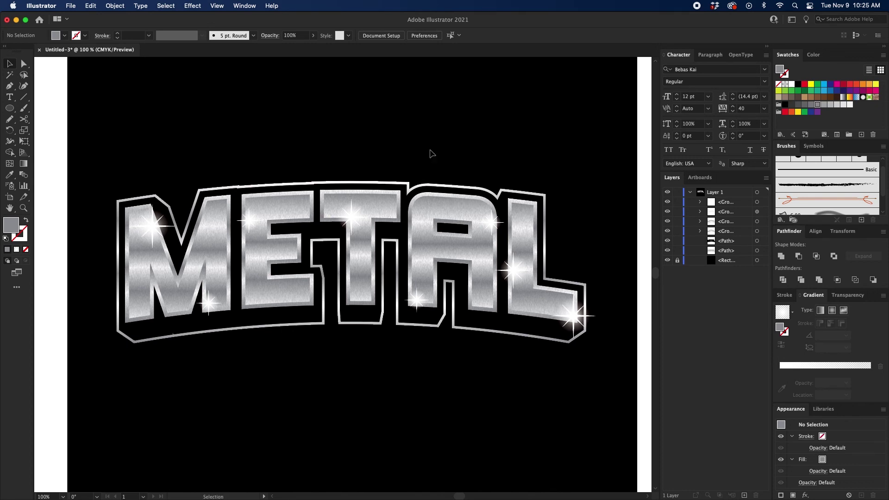